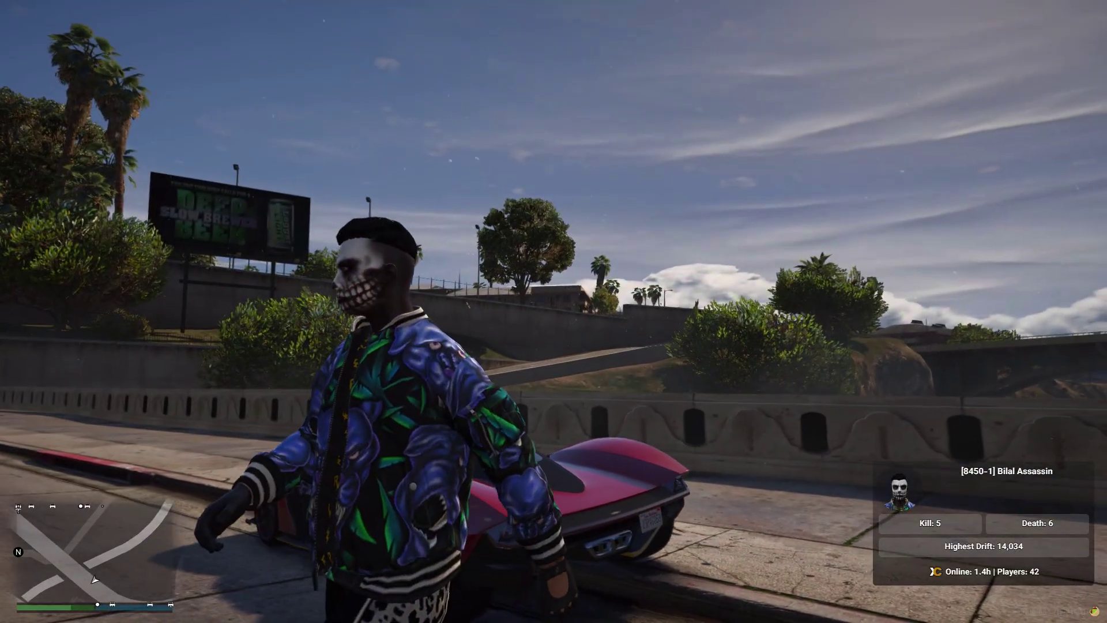
pyautogui.press('s')
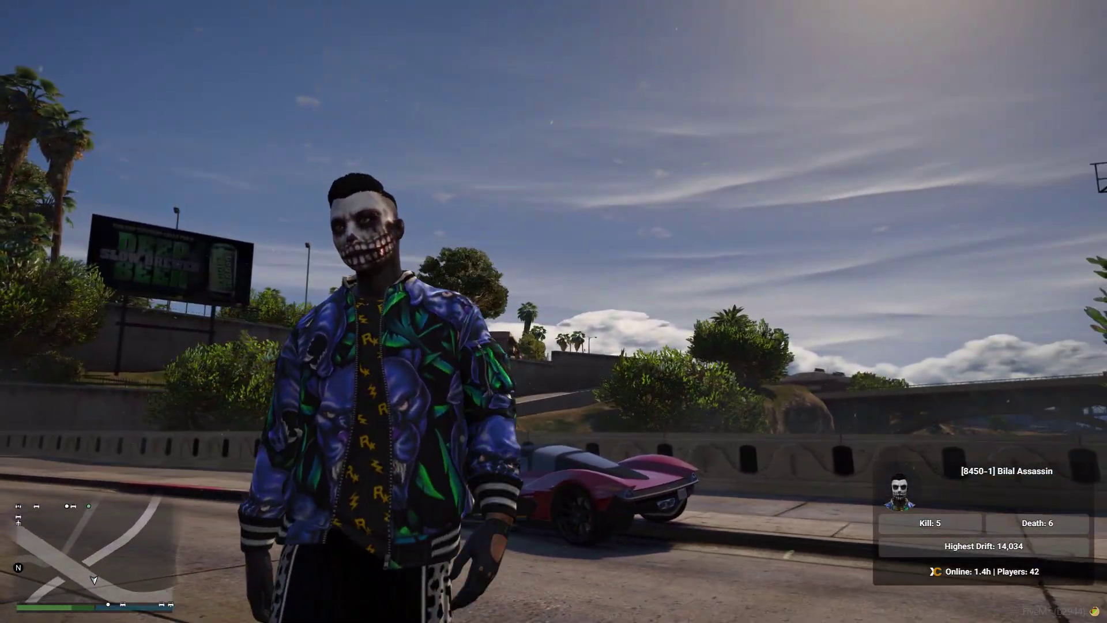
pyautogui.press('d')
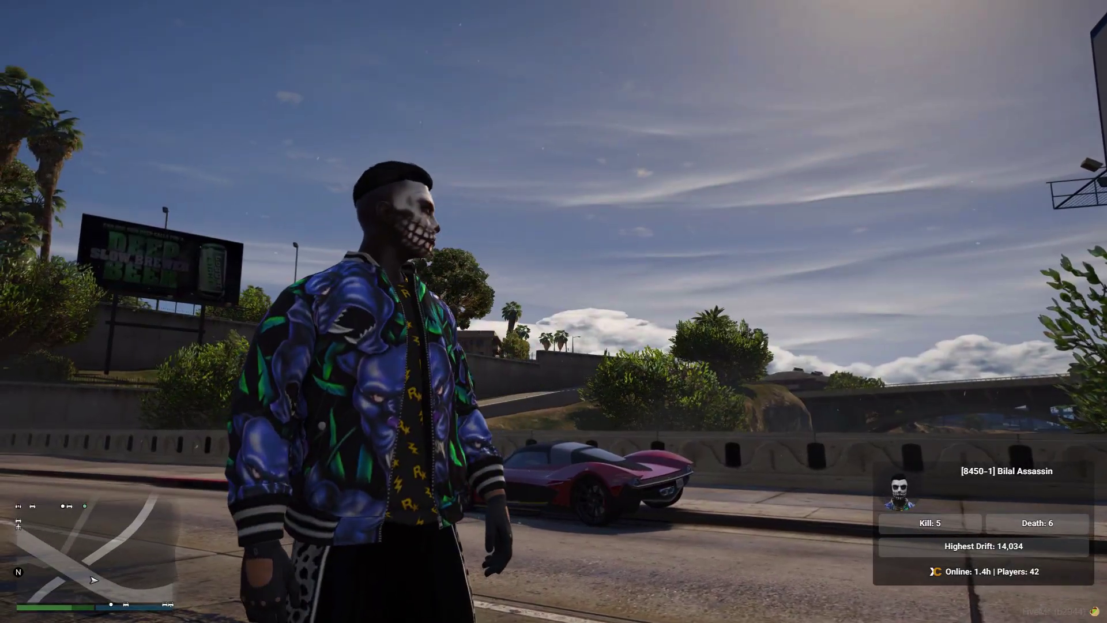
pyautogui.press('w')
pyautogui.press('s')
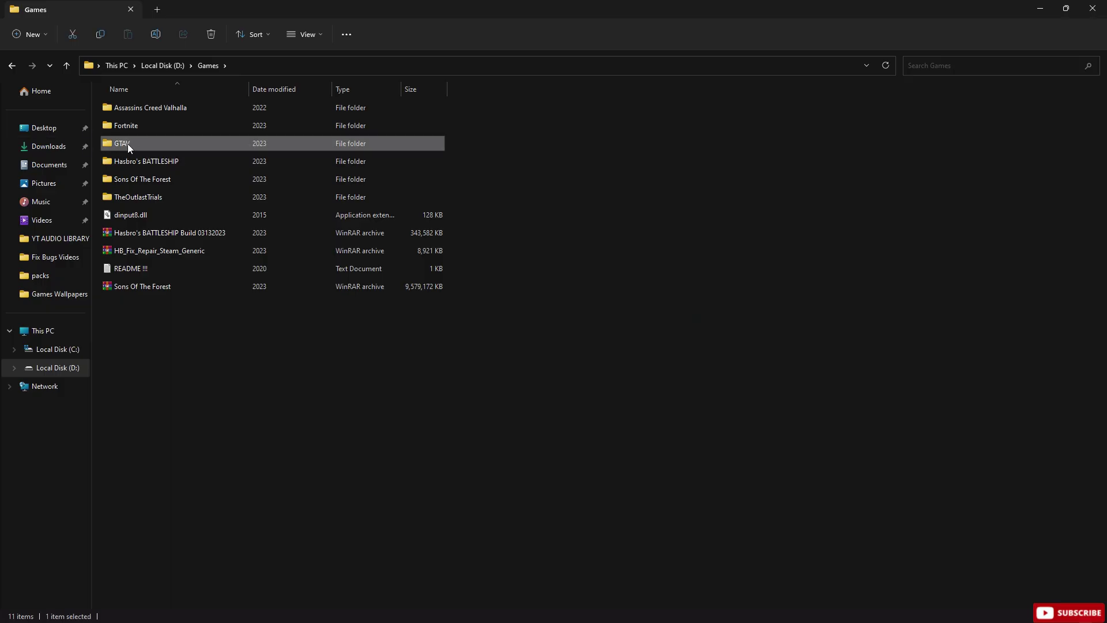
# - Open the properties of the GTA5 application in the GTAV folder inside Games
pyautogui.doubleClick(127, 144)
pyautogui.scroll(-3, 271, 427)
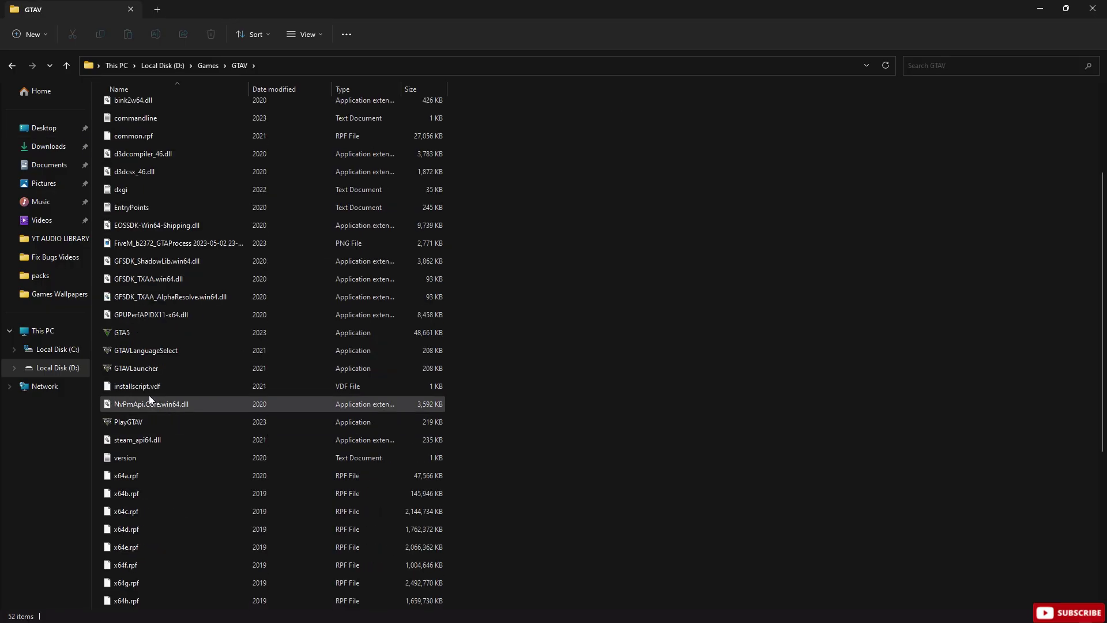
pyautogui.click(116, 332)
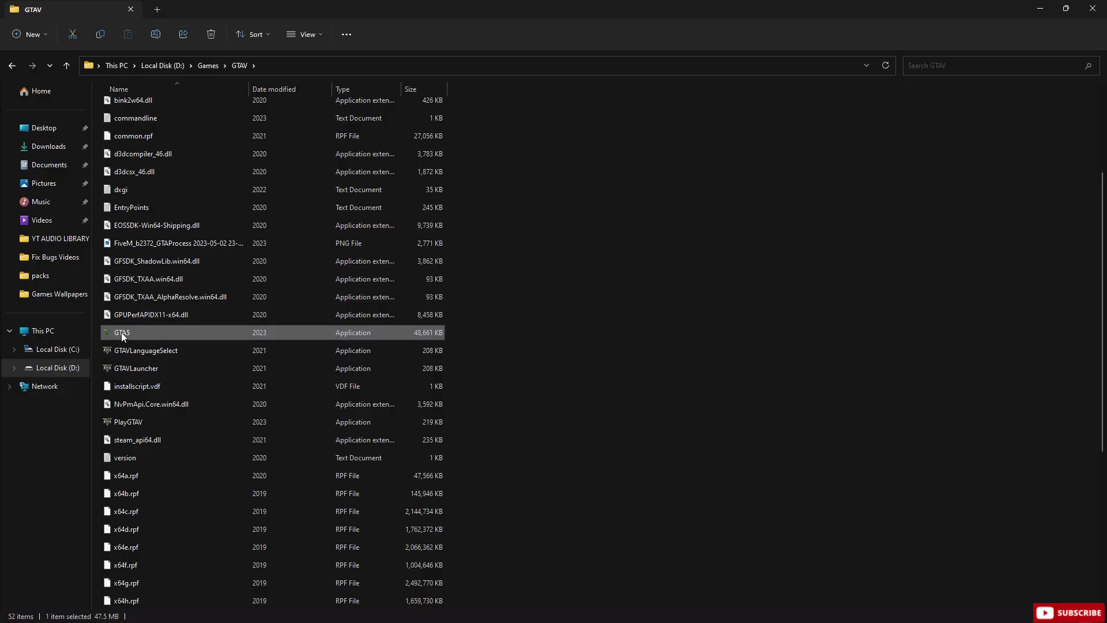
pyautogui.rightClick(129, 332)
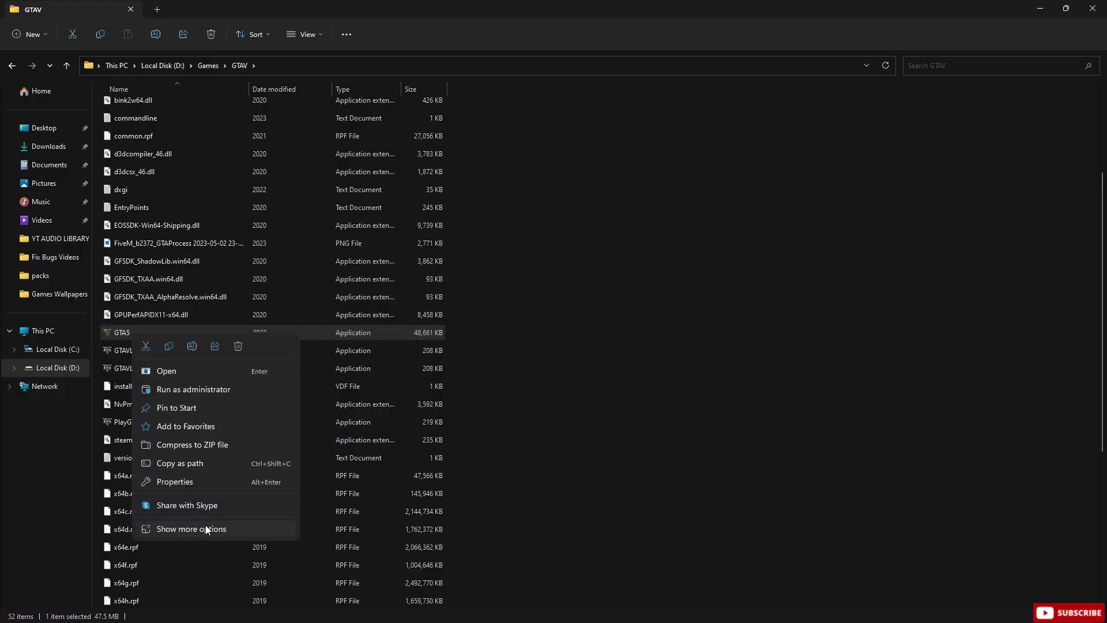
pyautogui.click(176, 532)
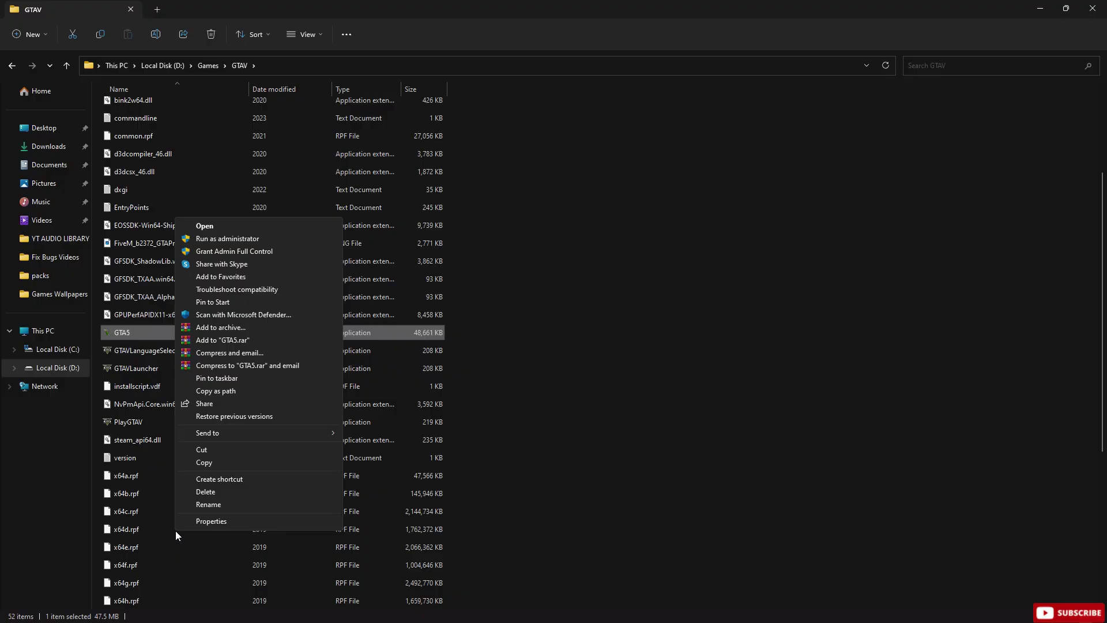
pyautogui.click(204, 523)
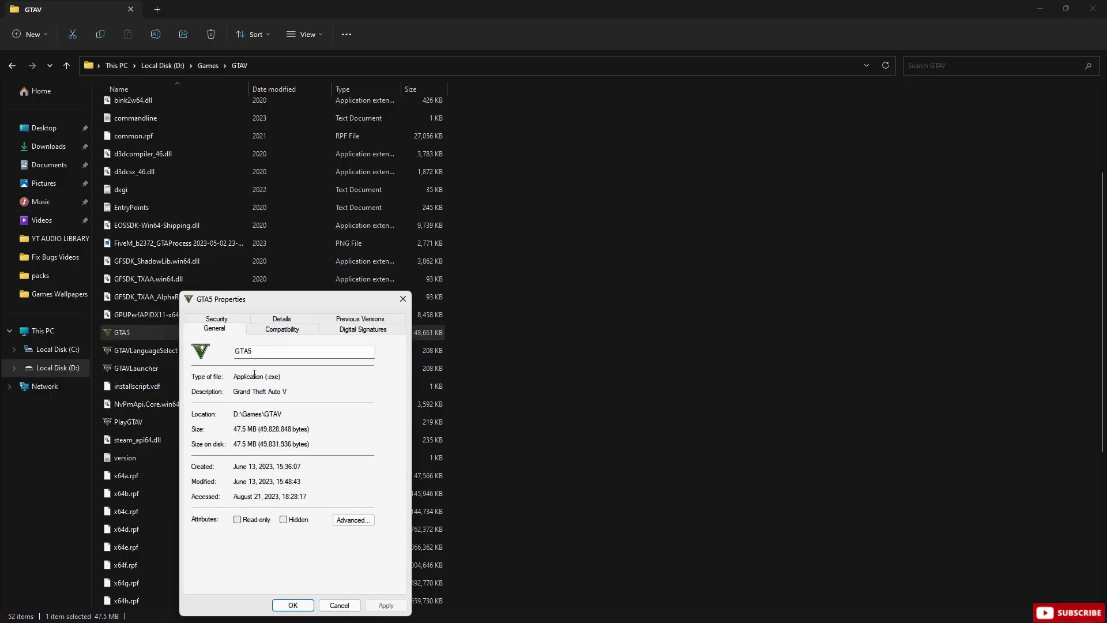
# - Disable fullscreen optimizations in GTA5's compatibility settings, apply the change, and close the properties and the folder window
pyautogui.moveTo(286, 299); pyautogui.dragTo(469, 171)
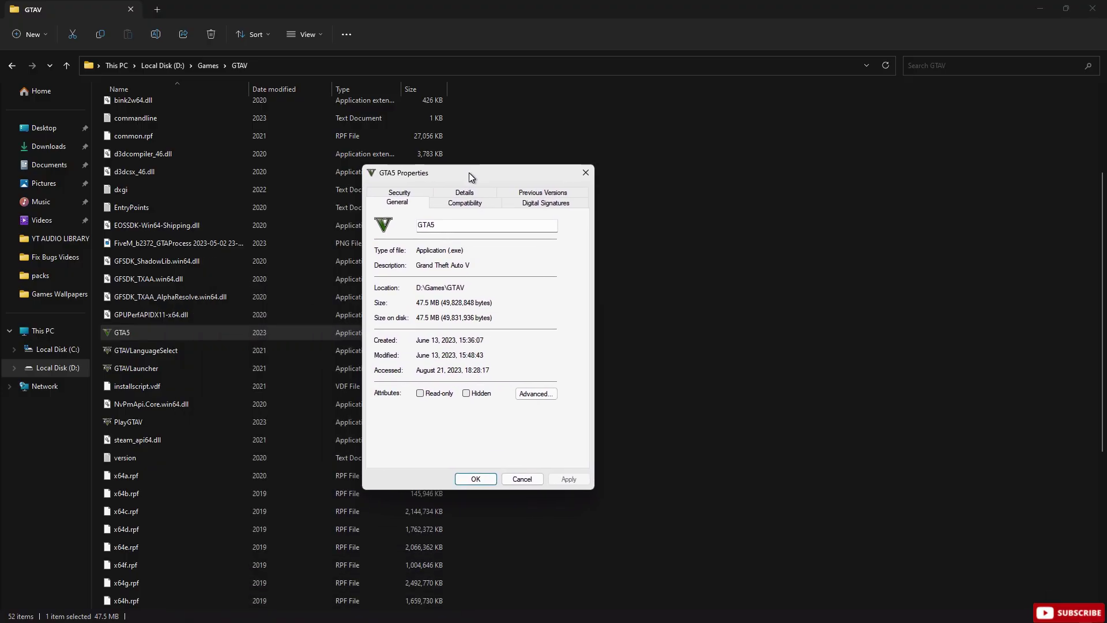
pyautogui.click(470, 207)
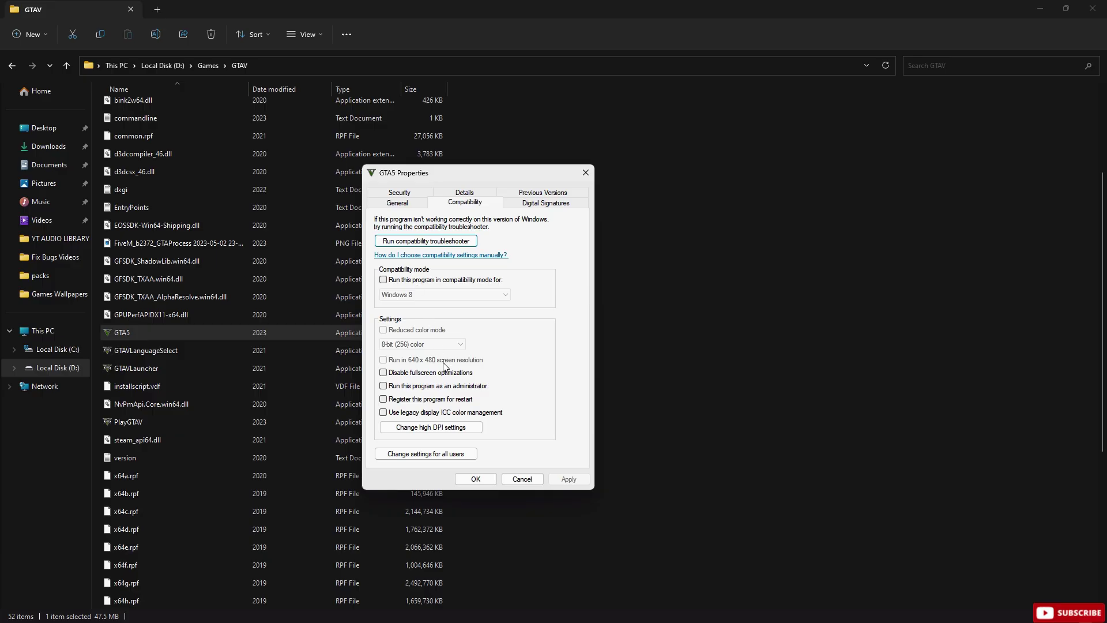
pyautogui.click(385, 373)
pyautogui.click(567, 481)
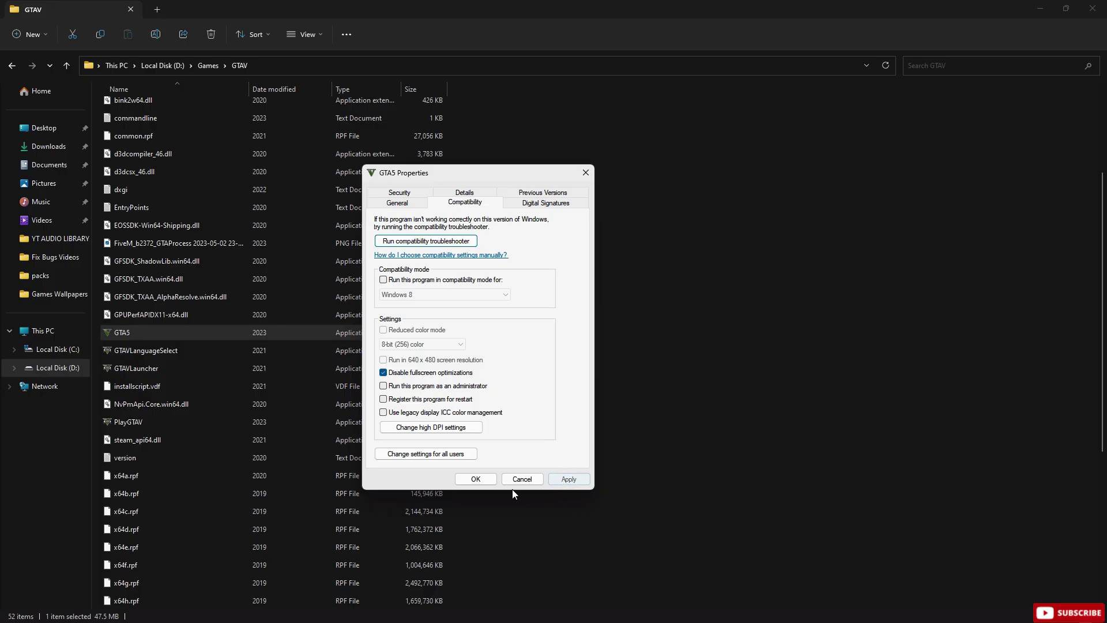
pyautogui.click(476, 479)
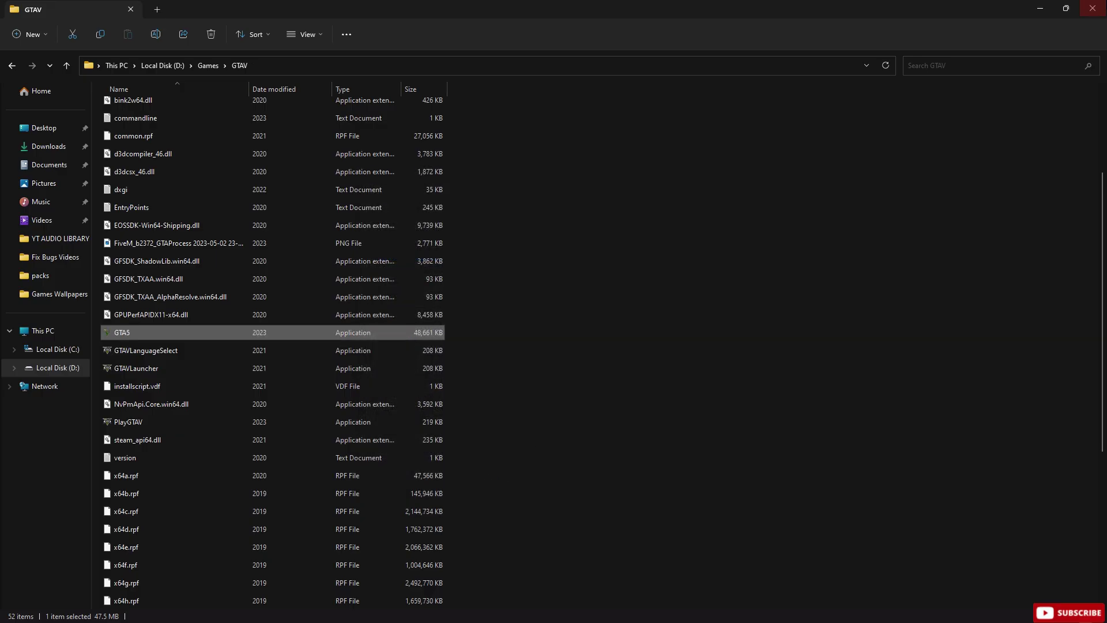
pyautogui.click(1092, 9)
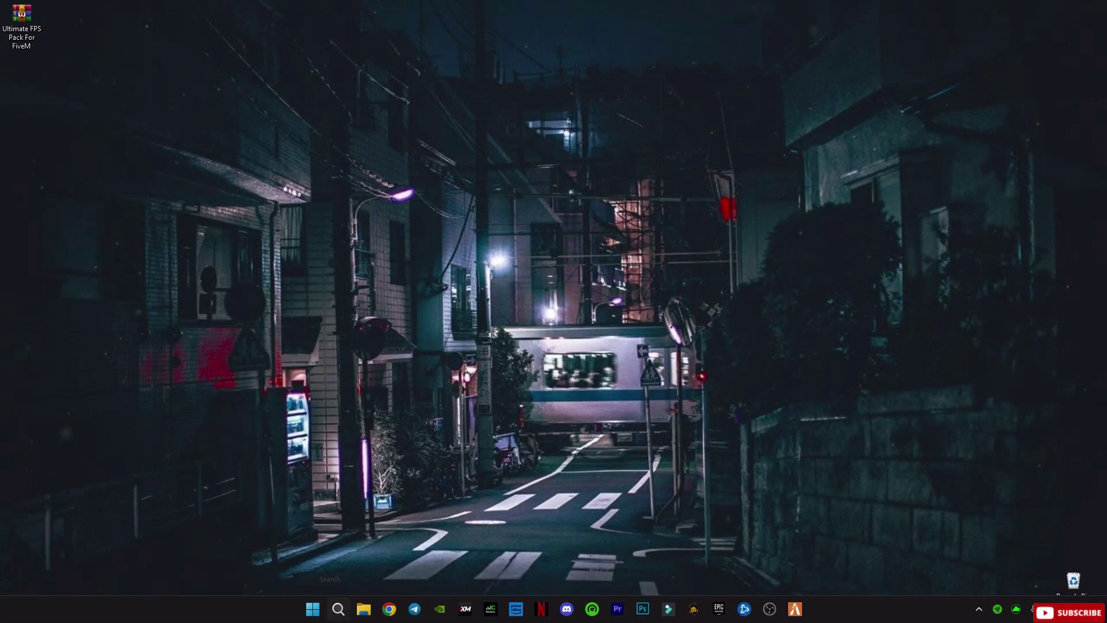
# - Run appdata from the Windows Run dialog and go to the FiveM folder inside Local
pyautogui.rightClick(311, 609)
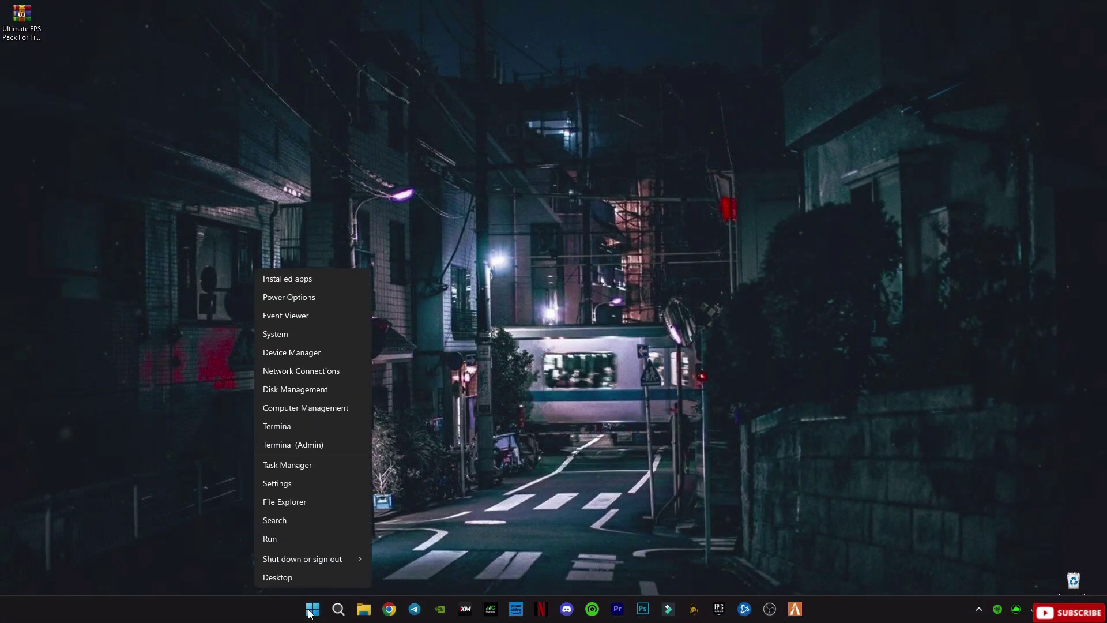
pyautogui.click(273, 537)
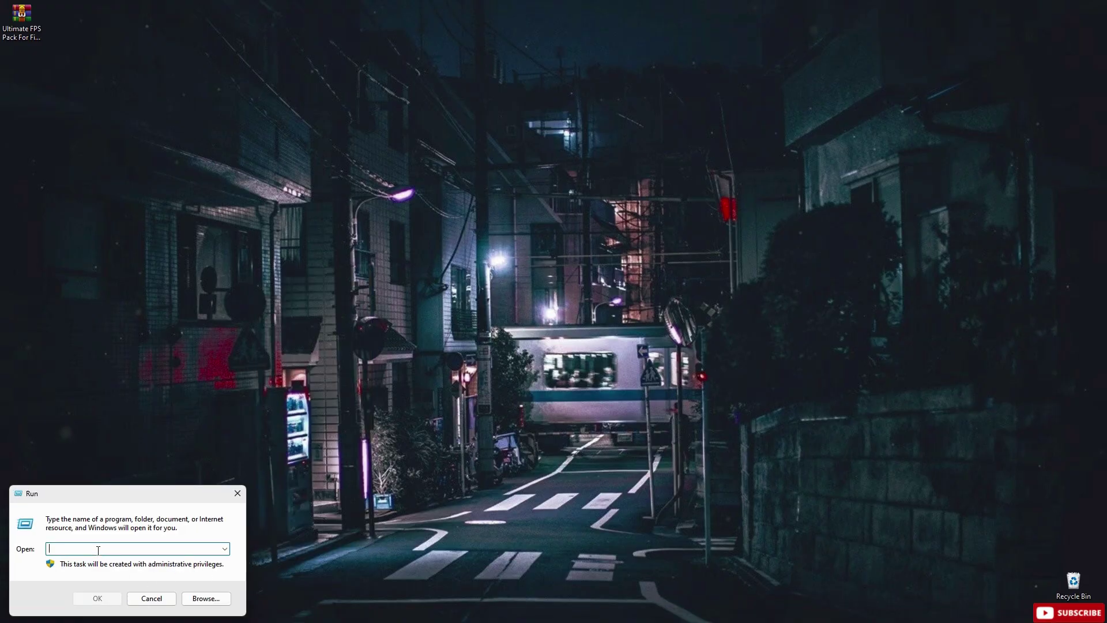
pyautogui.write('app')
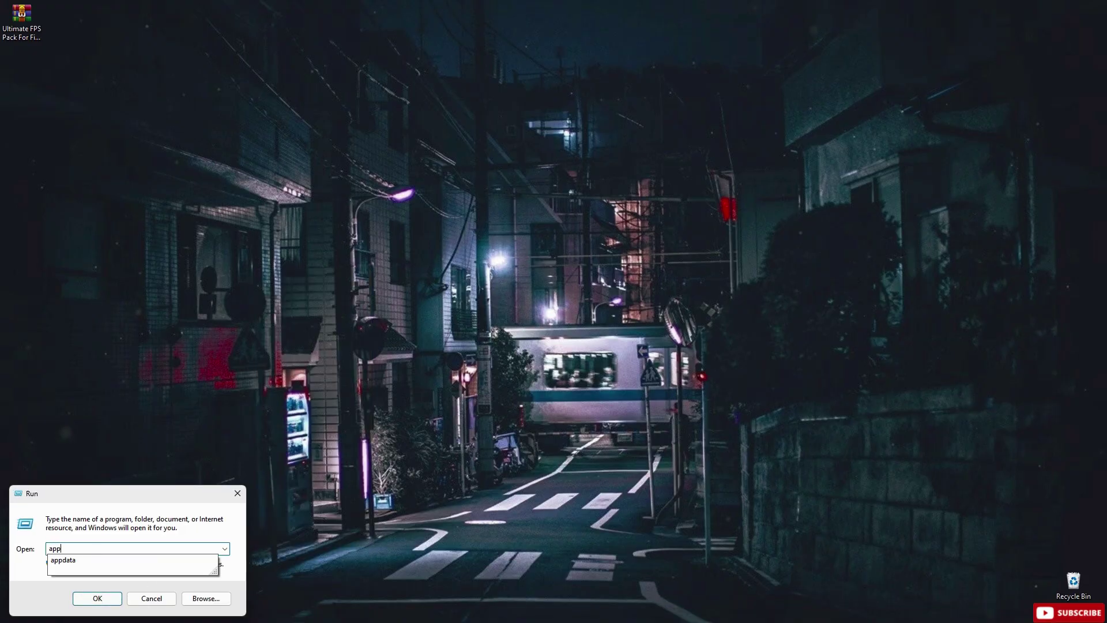
pyautogui.write('data')
pyautogui.press('Return')
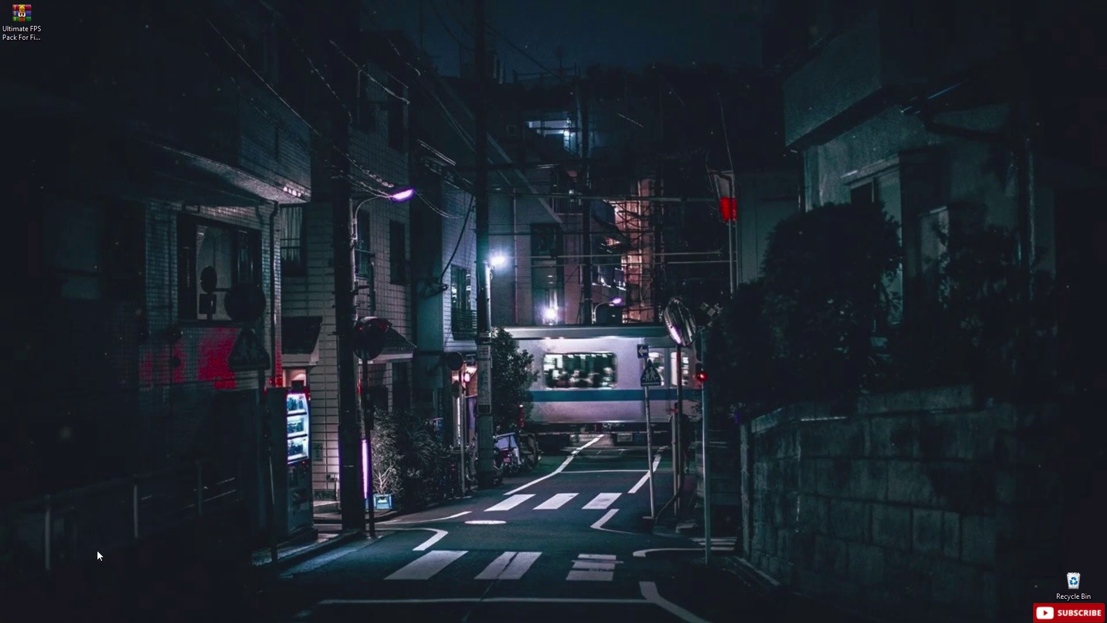
pyautogui.doubleClick(136, 110)
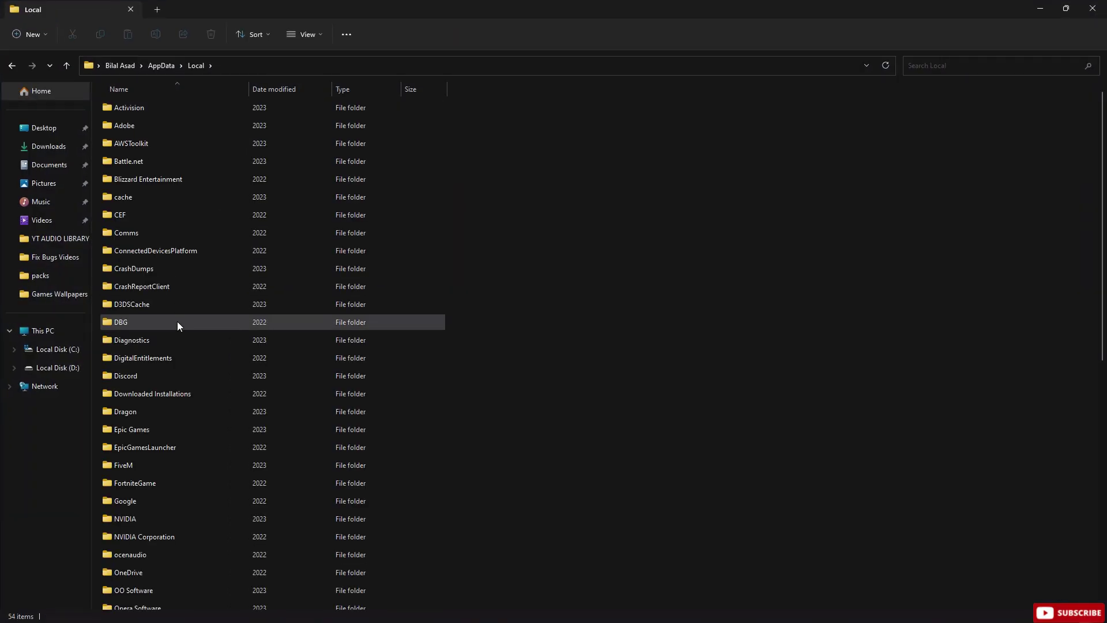
pyautogui.click(107, 467)
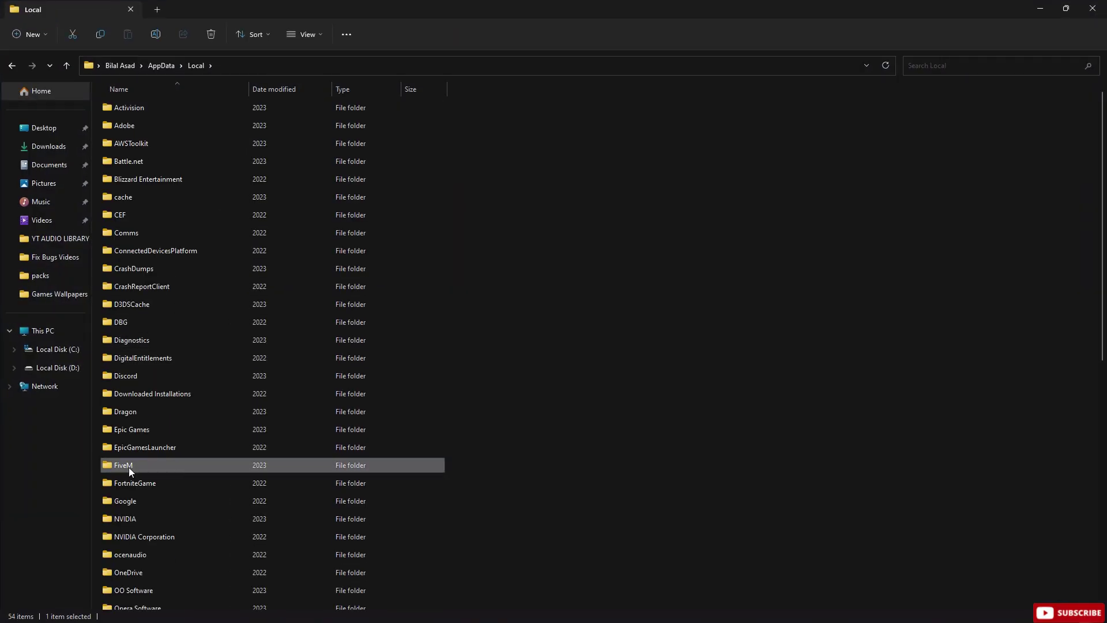
pyautogui.doubleClick(129, 467)
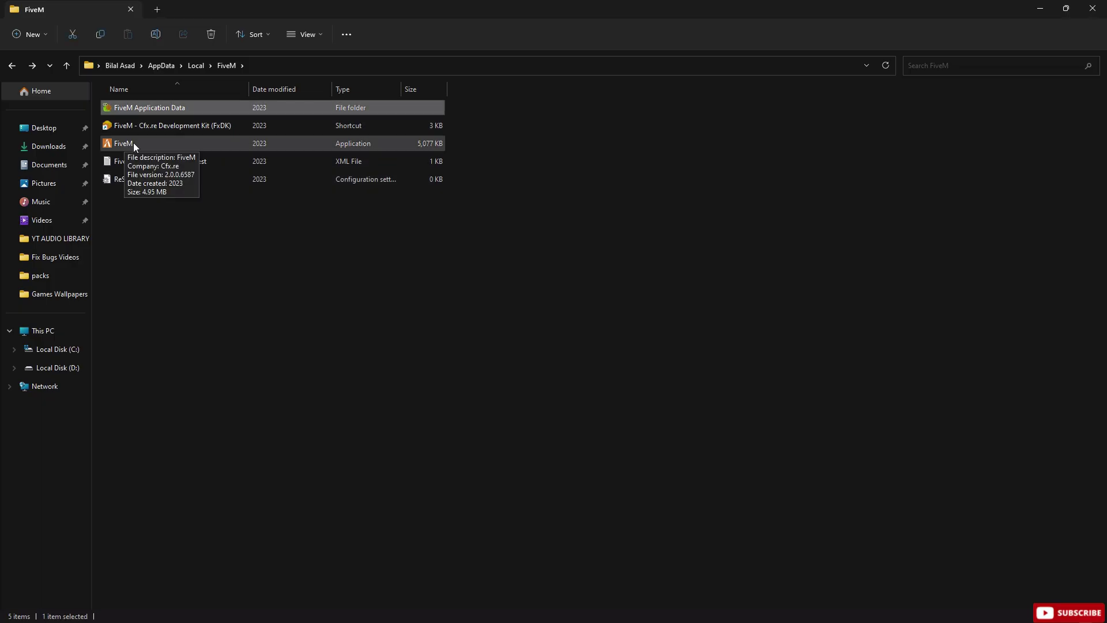
# - Disable fullscreen optimizations in the FiveM application's compatibility properties, apply the change, and close the folder window
pyautogui.rightClick(115, 143)
pyautogui.click(162, 341)
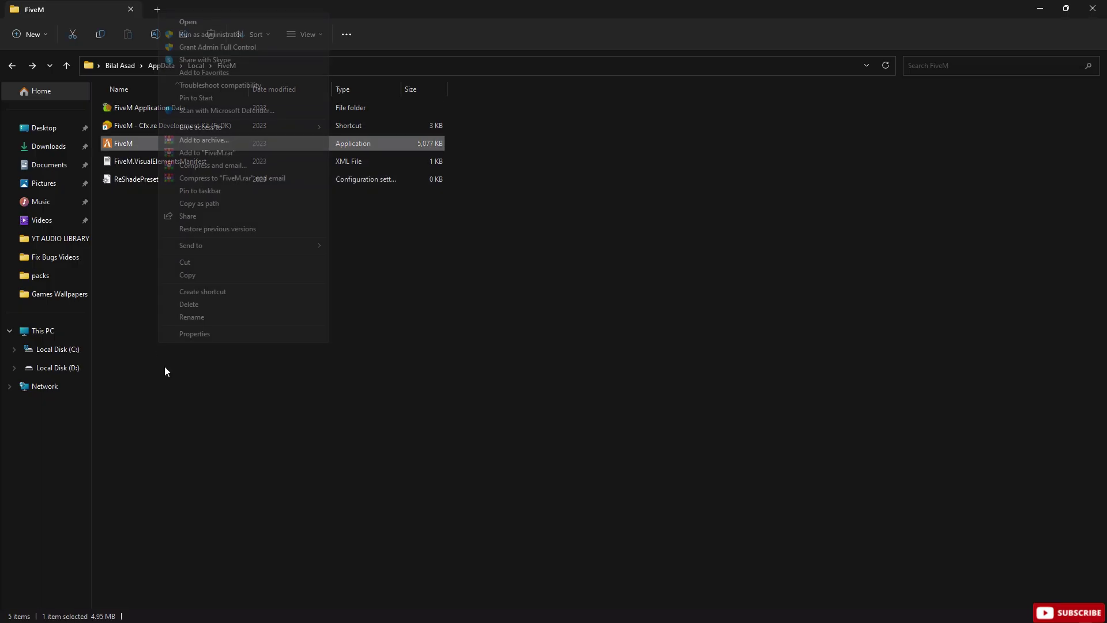
pyautogui.click(178, 334)
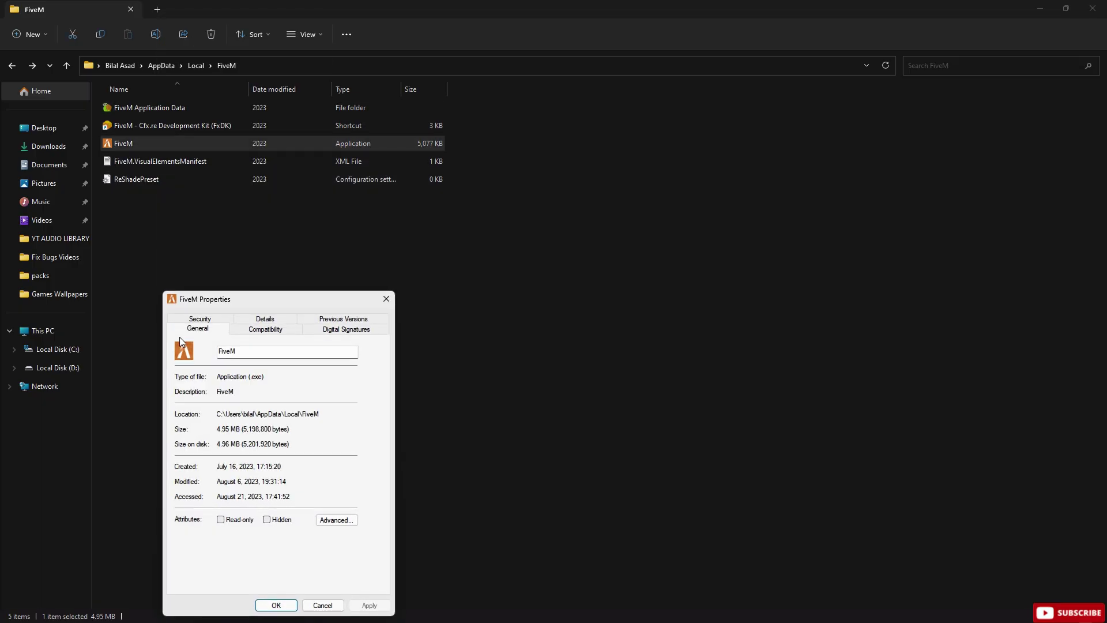
pyautogui.click(276, 331)
pyautogui.moveTo(280, 300); pyautogui.dragTo(427, 370)
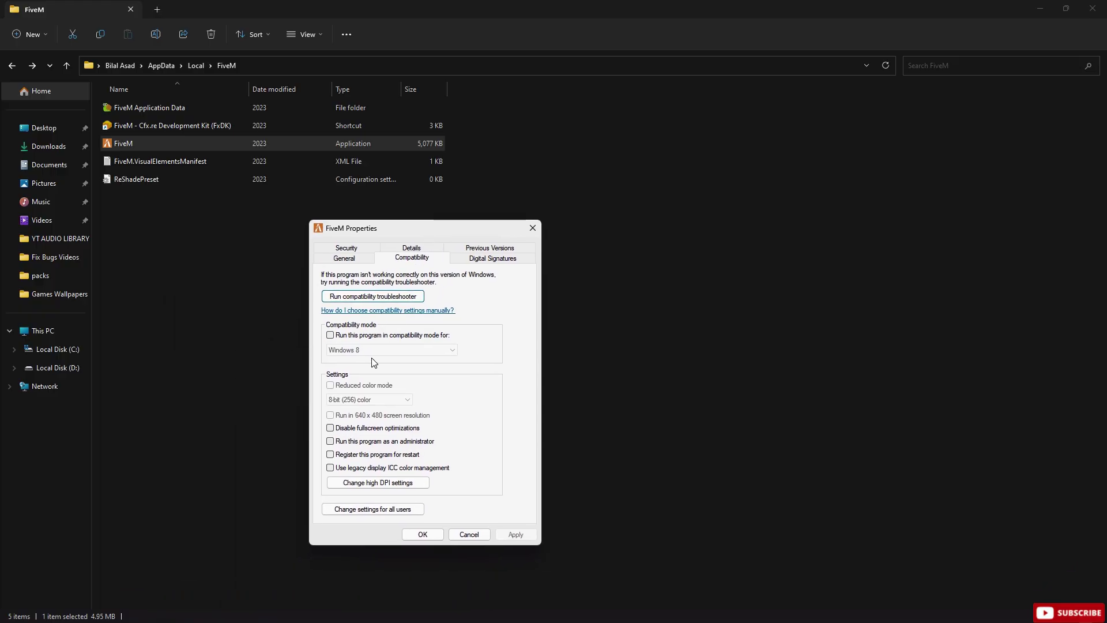
pyautogui.click(330, 427)
pyautogui.click(509, 536)
pyautogui.click(438, 535)
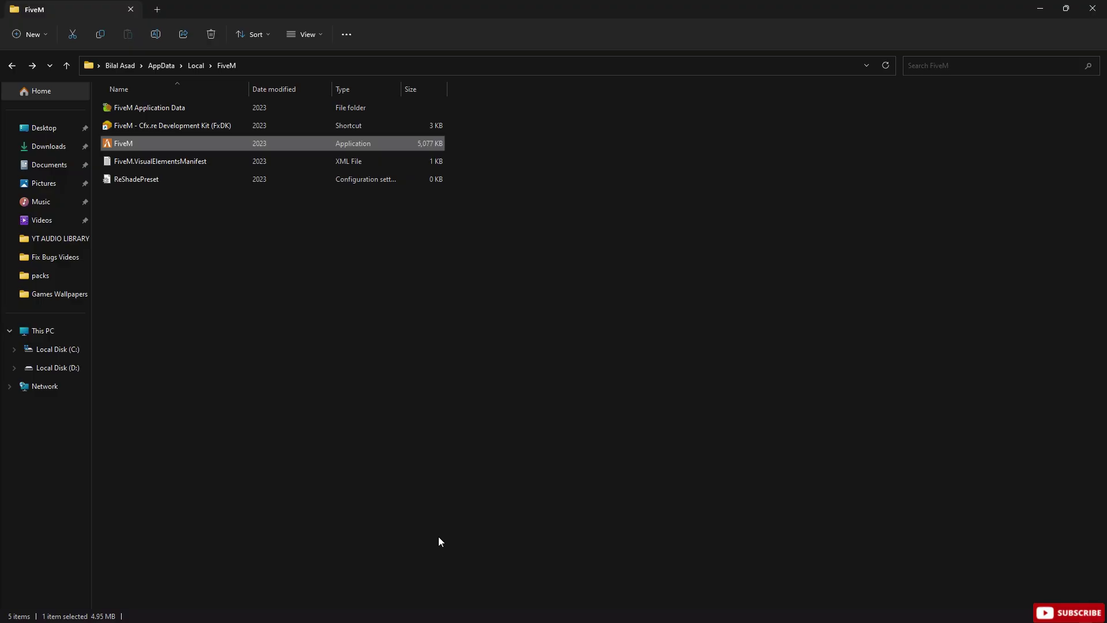
pyautogui.click(1092, 8)
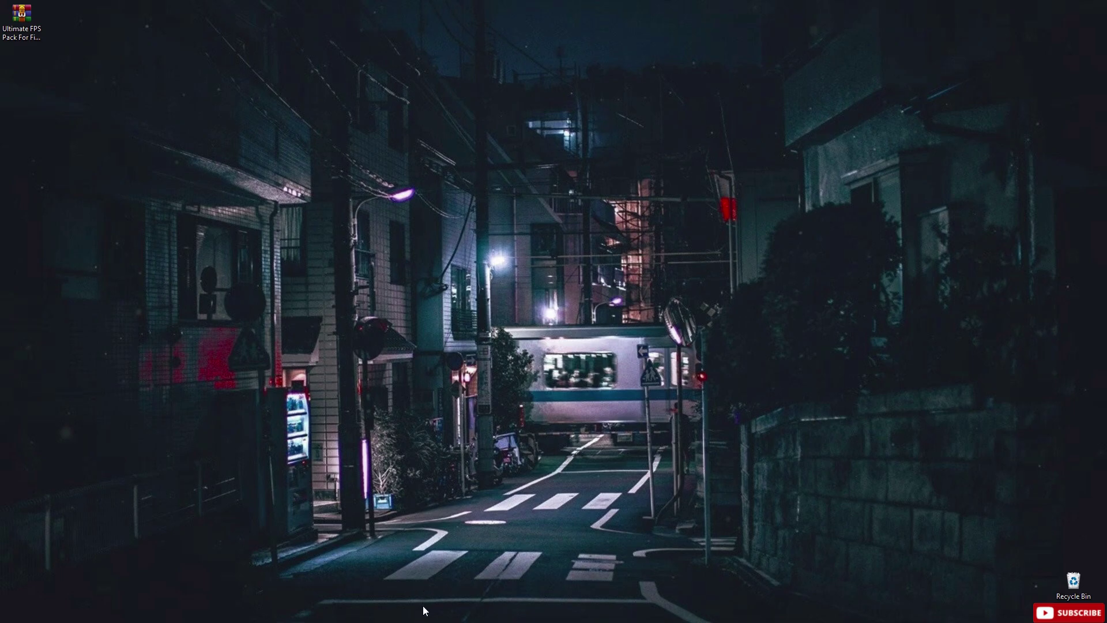
# - Switch to Windows Settings and check the Xbox Game Bar and Game Mode options under Gaming
pyautogui.click(312, 609)
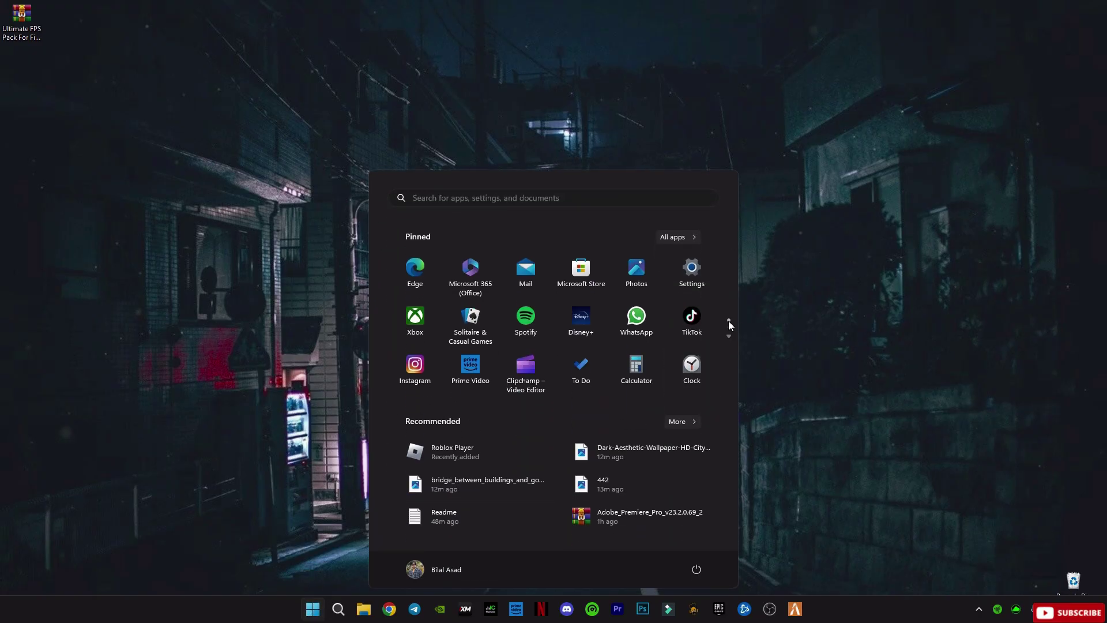
pyautogui.click(693, 271)
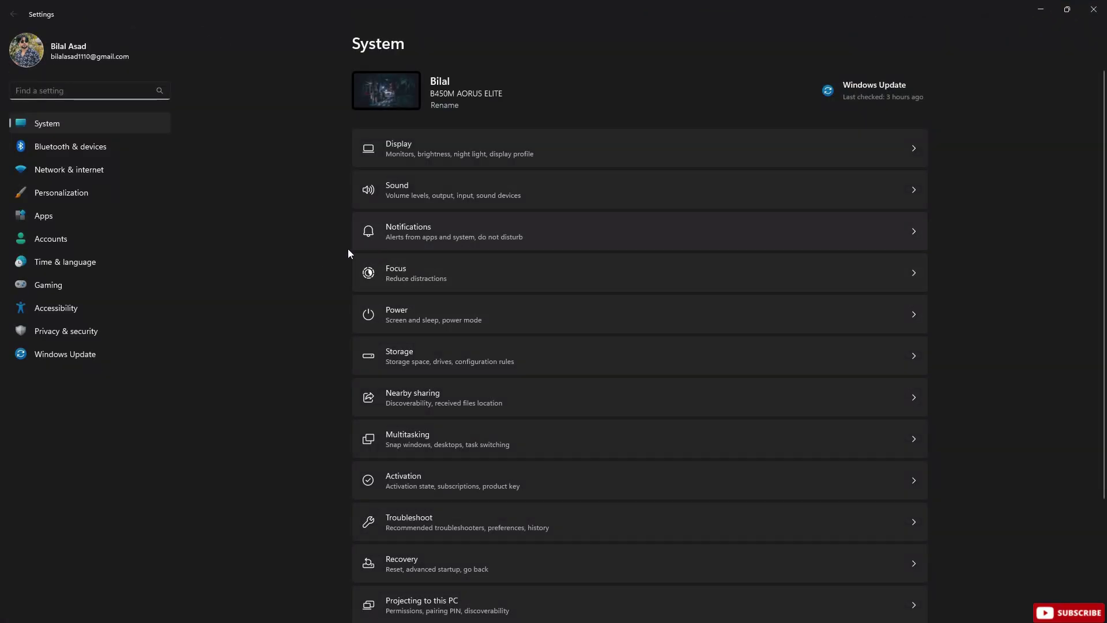
pyautogui.click(48, 286)
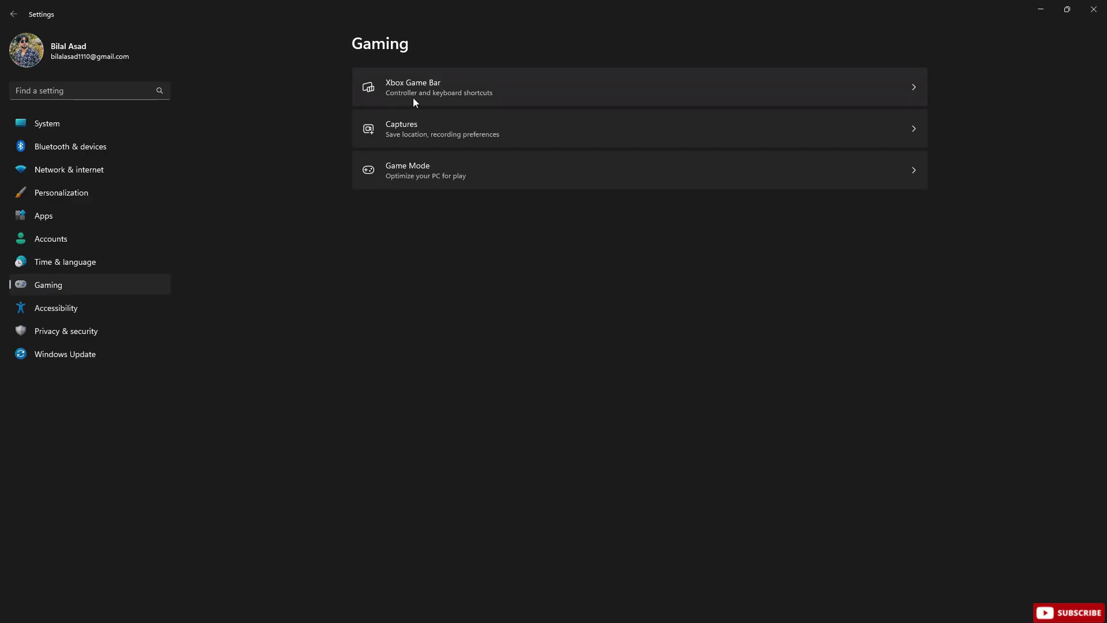
pyautogui.click(434, 84)
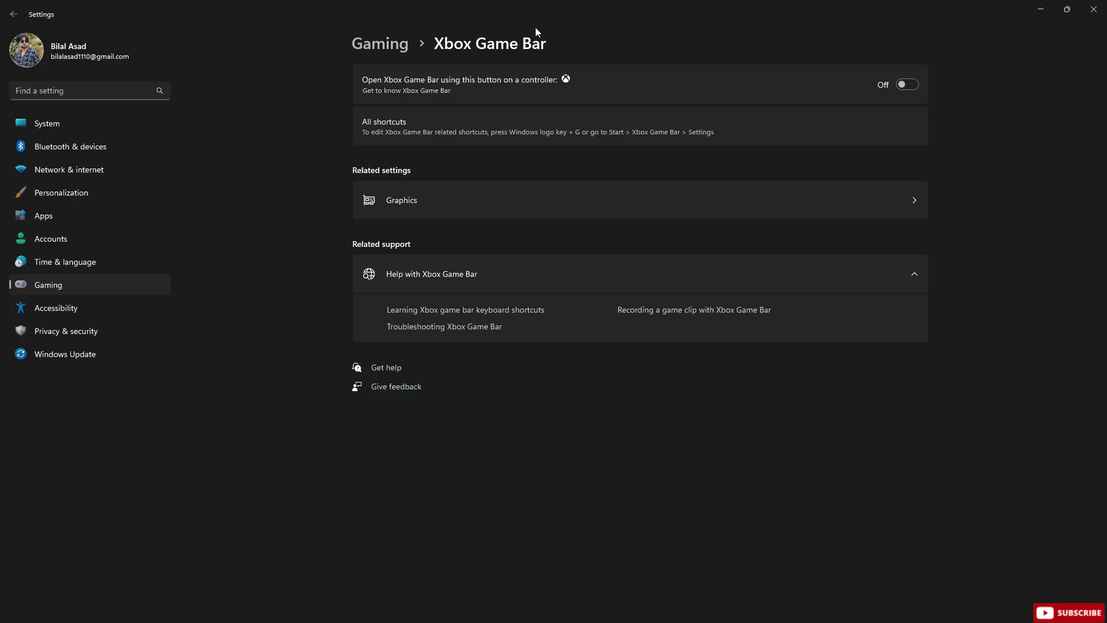
pyautogui.hotkey('alt', 'Left')
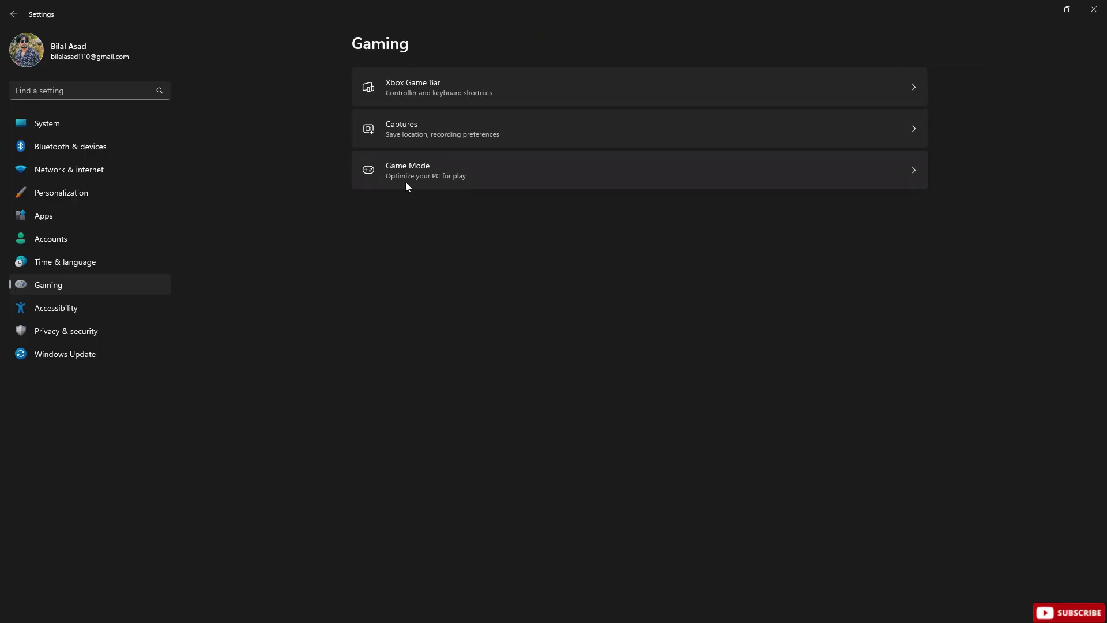
pyautogui.click(412, 171)
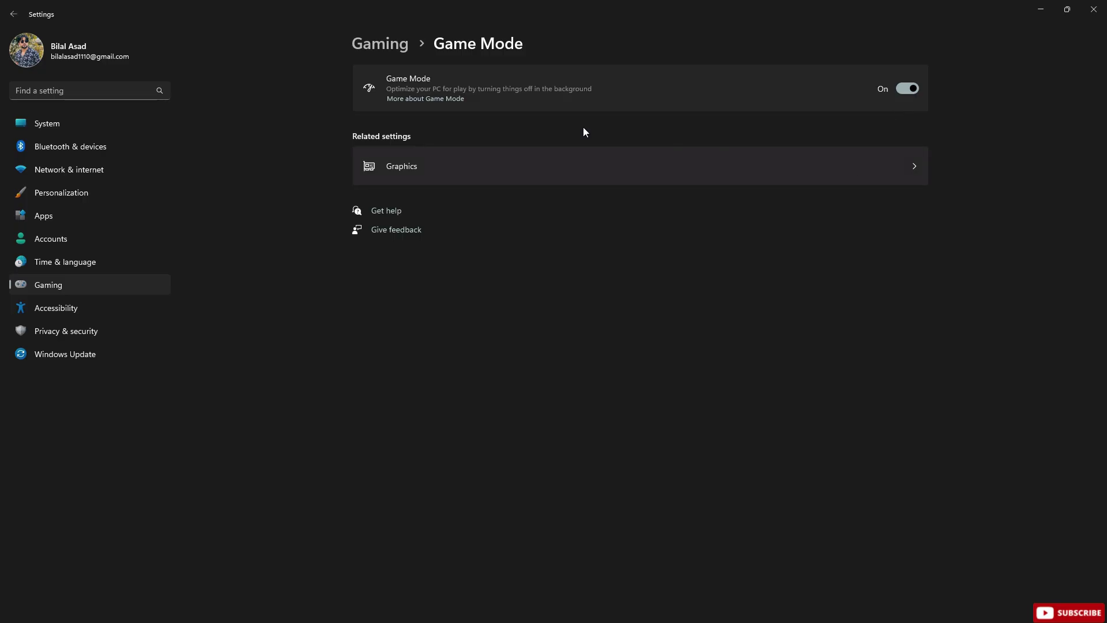
# - Add GTA5 from D:\Games\GTAV to the custom graphics options for desktop apps
pyautogui.click(419, 172)
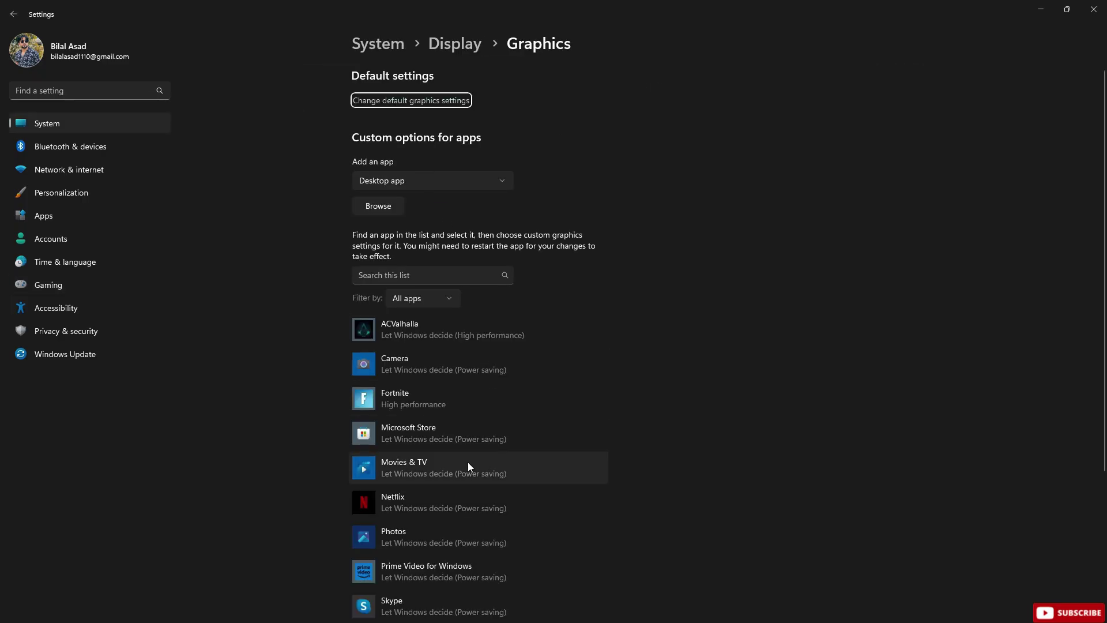
pyautogui.click(377, 203)
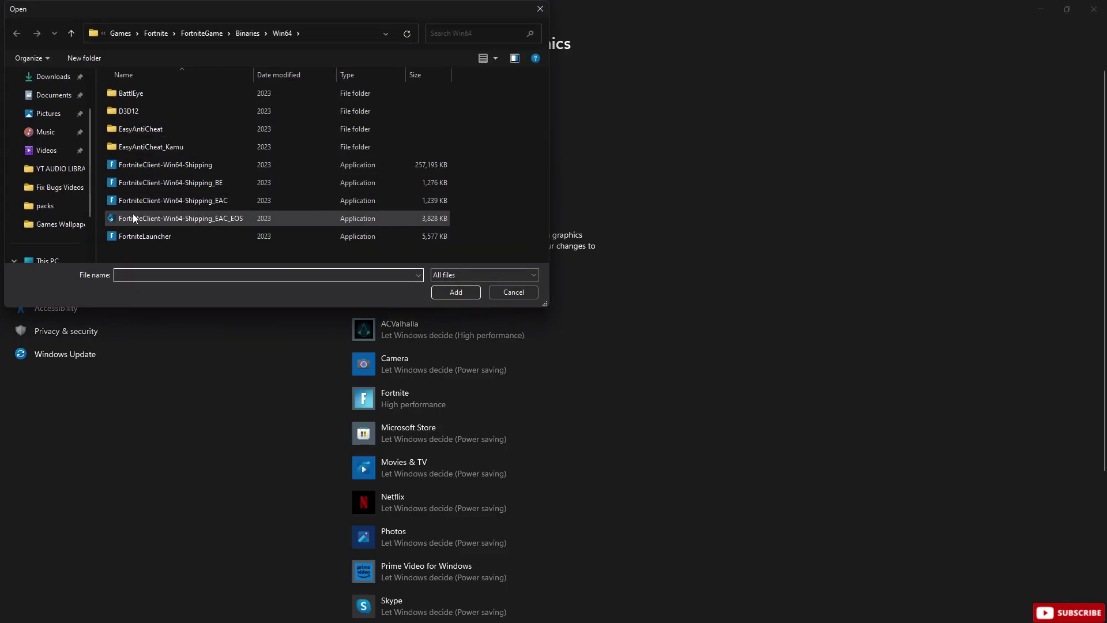
pyautogui.scroll(-1, 57, 231)
pyautogui.click(78, 242)
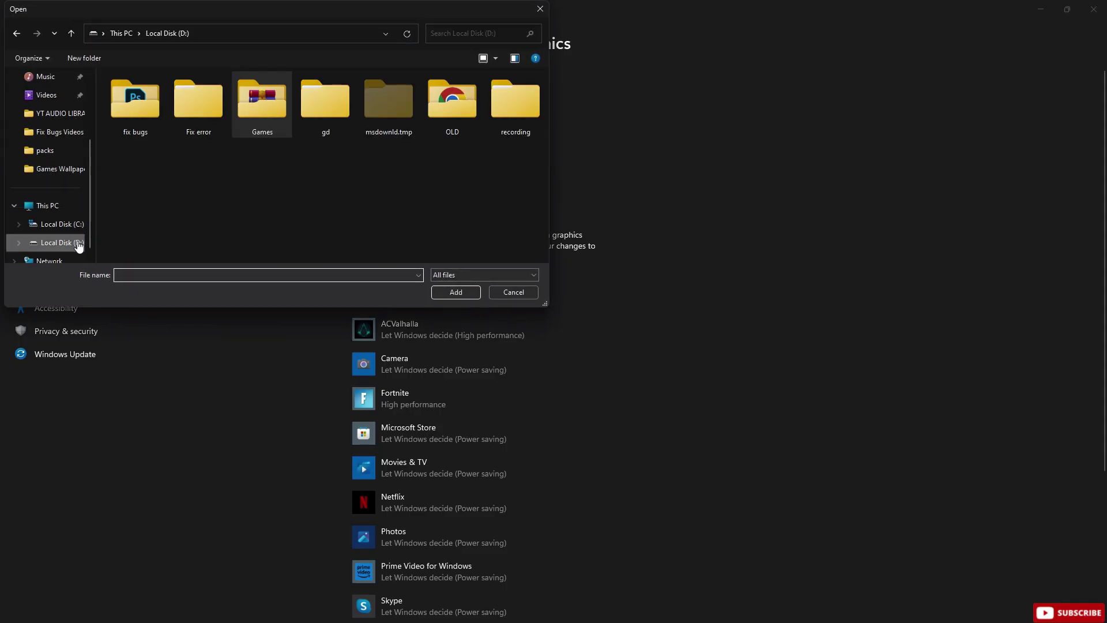
pyautogui.doubleClick(283, 112)
pyautogui.doubleClick(149, 130)
pyautogui.click(157, 219)
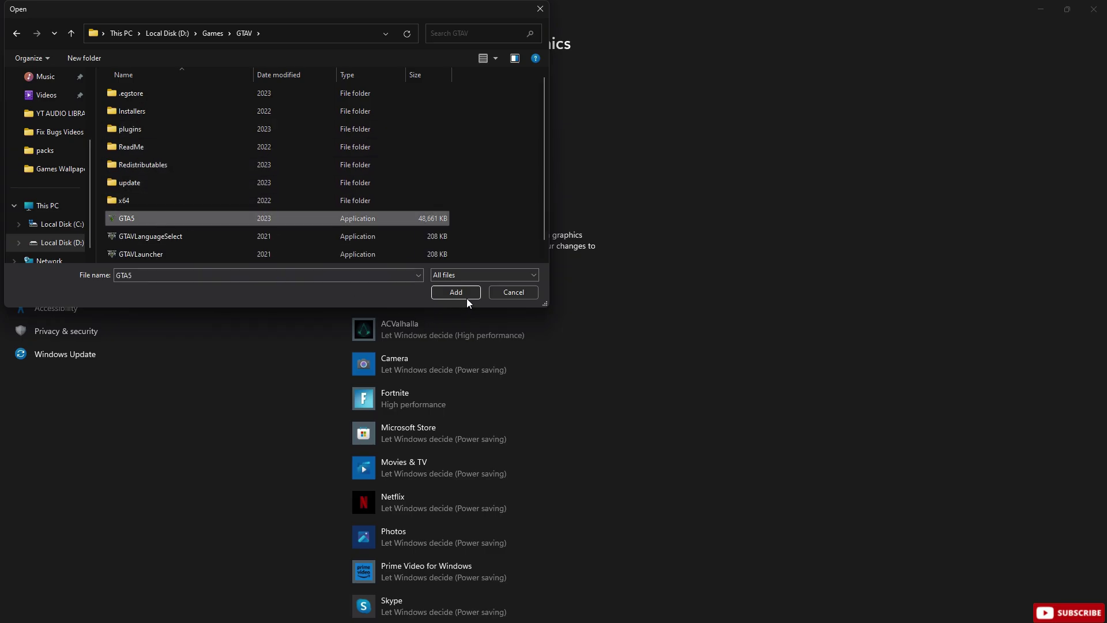
pyautogui.click(456, 292)
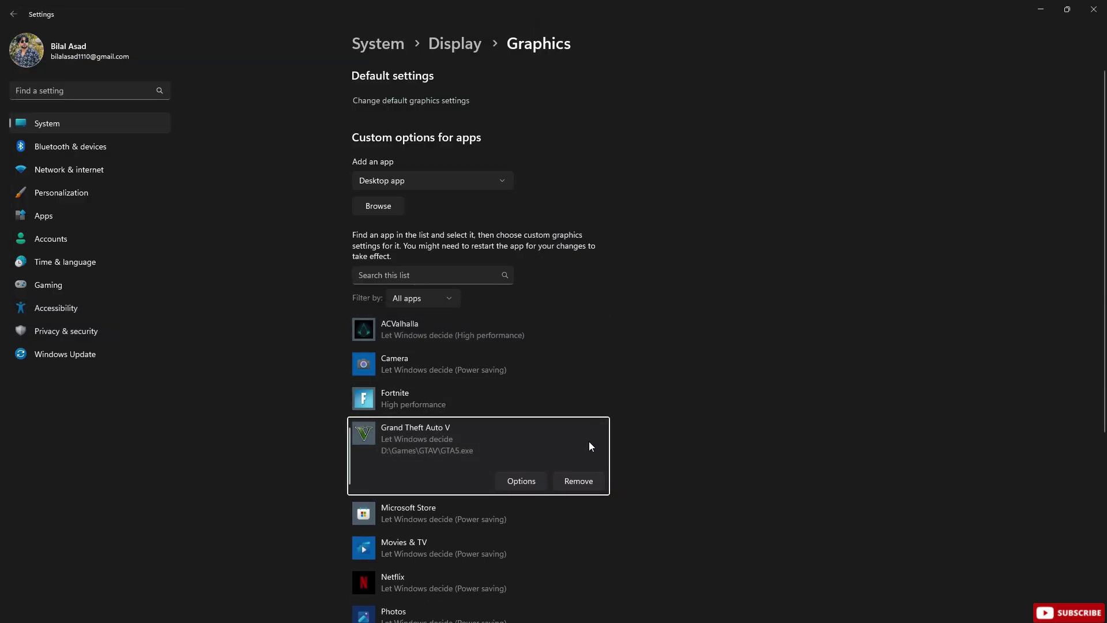
# - Set the graphics preference of Grand Theft Auto V to High performance and save it
pyautogui.click(507, 484)
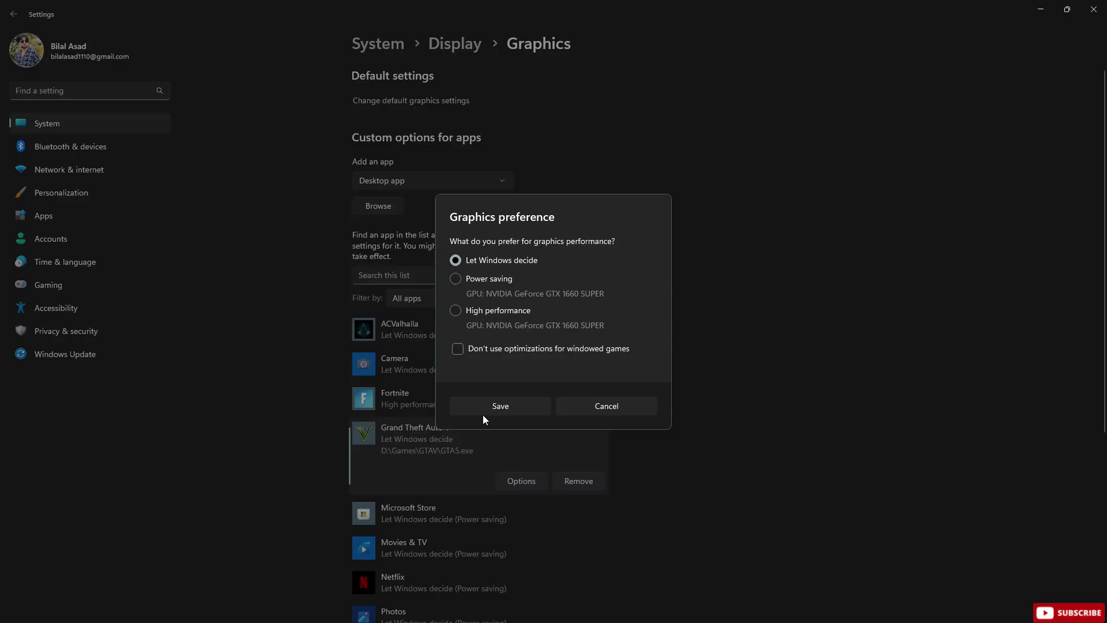
pyautogui.click(455, 311)
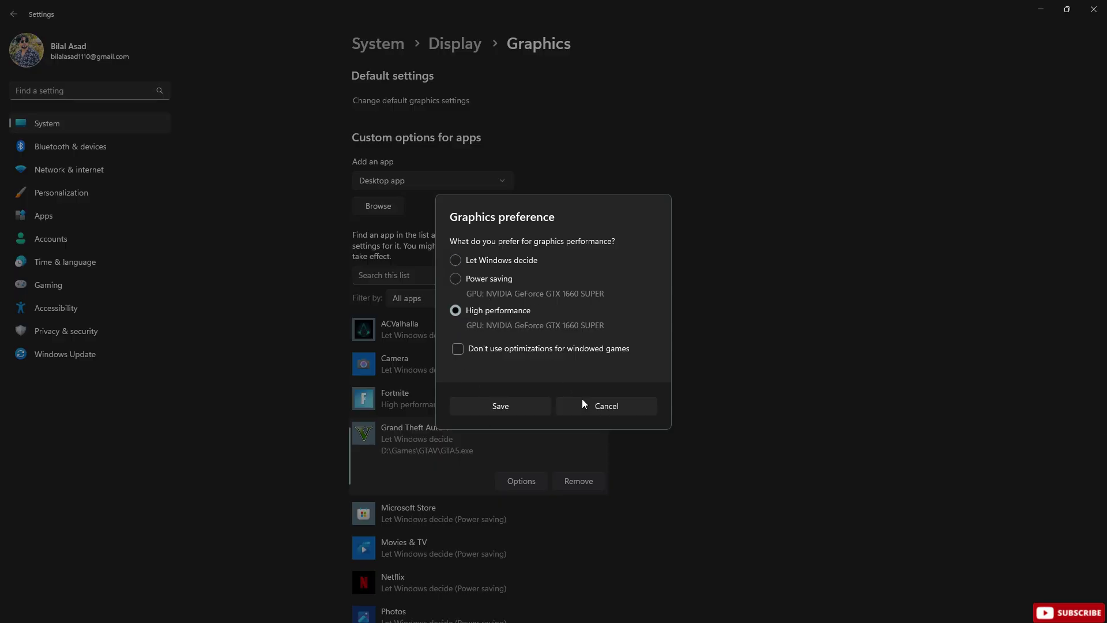
pyautogui.click(501, 405)
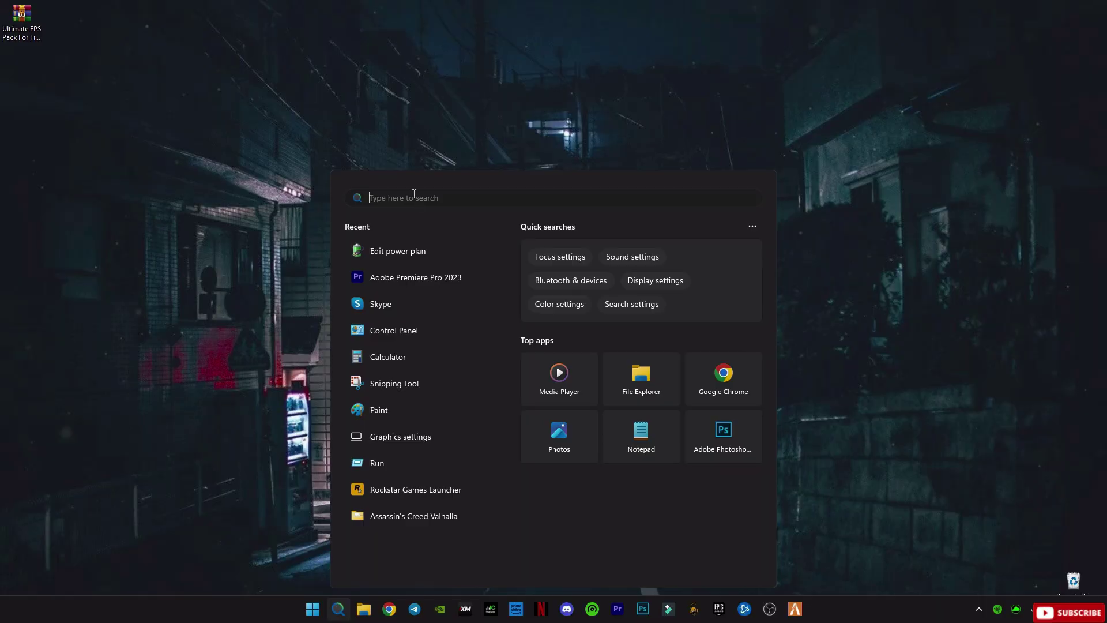
# - Search Windows for power plan, open Edit power plan, and go up to Power Options
pyautogui.write('power plan')
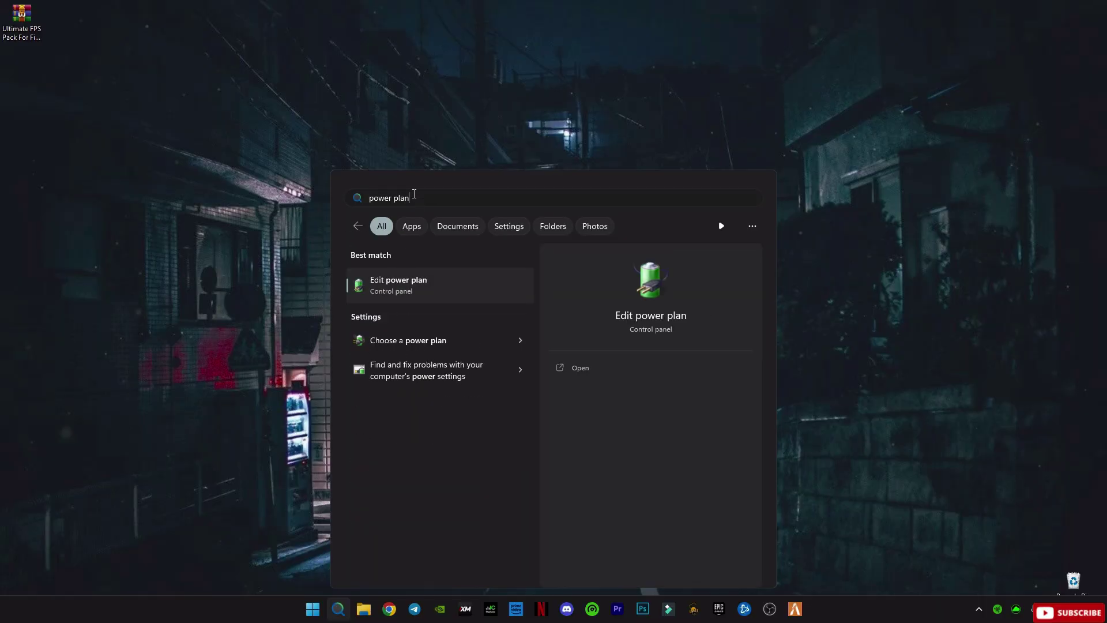
pyautogui.click(401, 278)
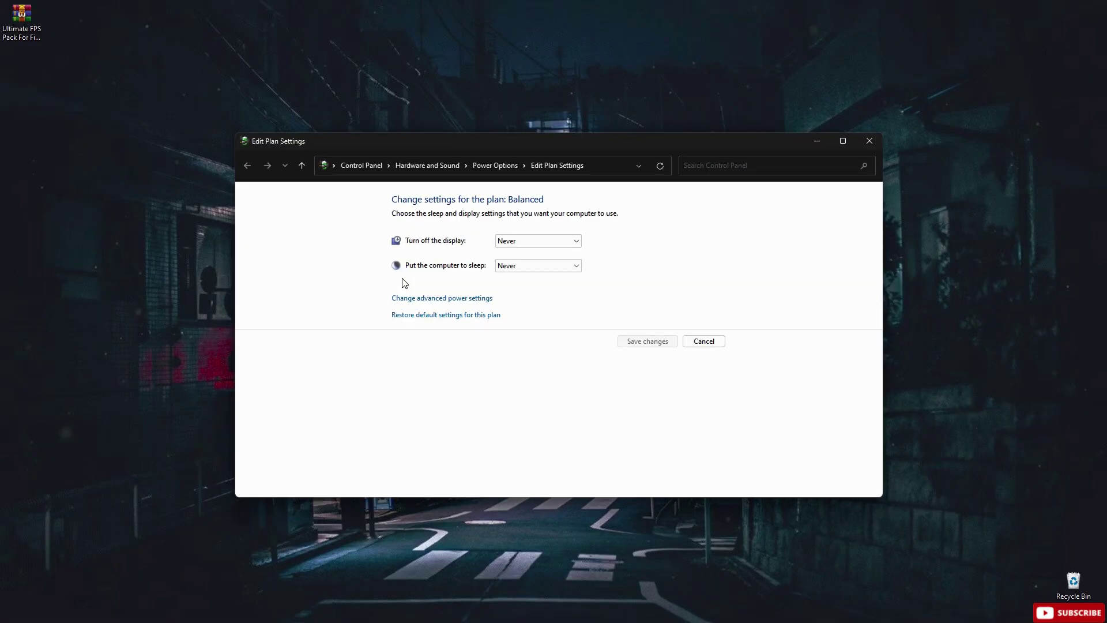
pyautogui.click(495, 166)
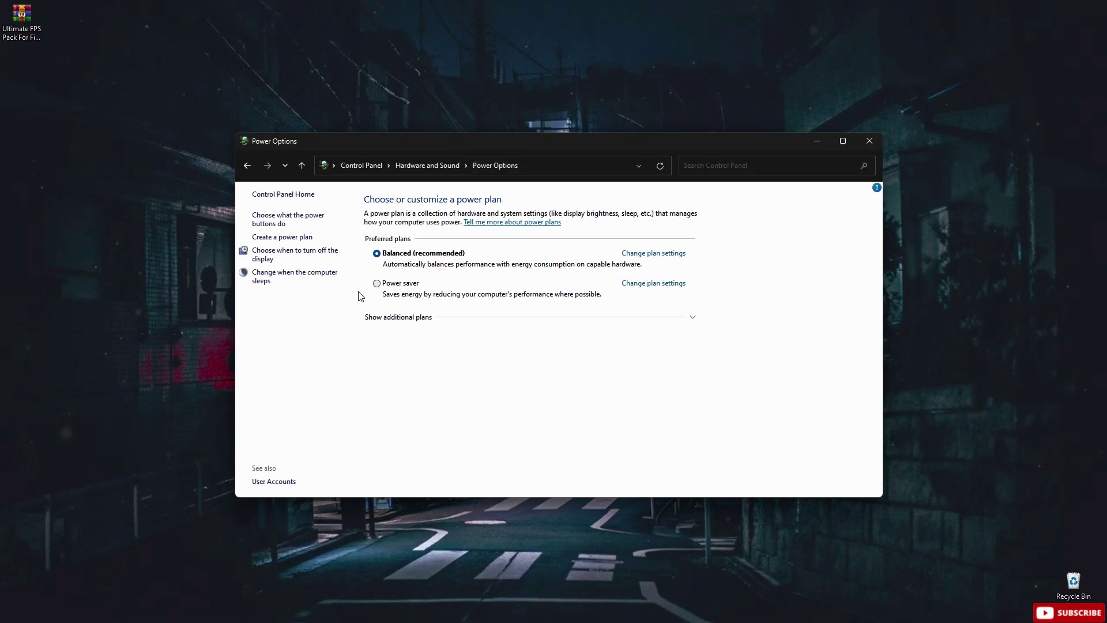
# - Start a new power plan based on High performance, name it gaming, and continue to its settings
pyautogui.click(294, 237)
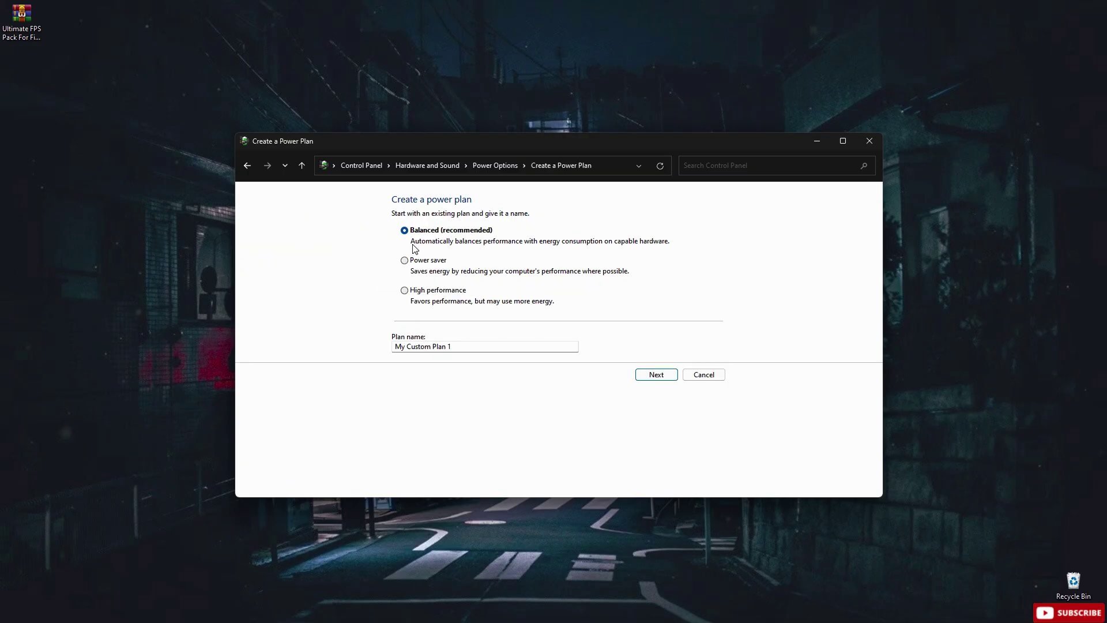
pyautogui.click(404, 290)
pyautogui.click(408, 348)
pyautogui.hotkey('ctrl', 'a')
pyautogui.write('gaming')
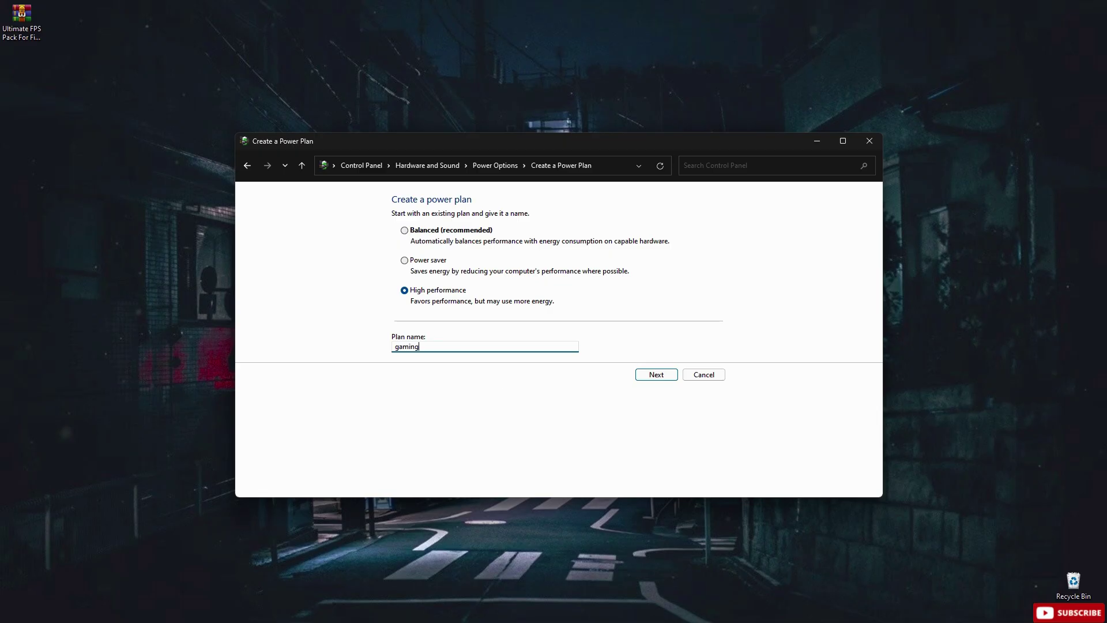
pyautogui.click(655, 376)
# - Set both display turn-off and computer sleep to Never, create the gaming plan, and close Power Options
pyautogui.click(529, 240)
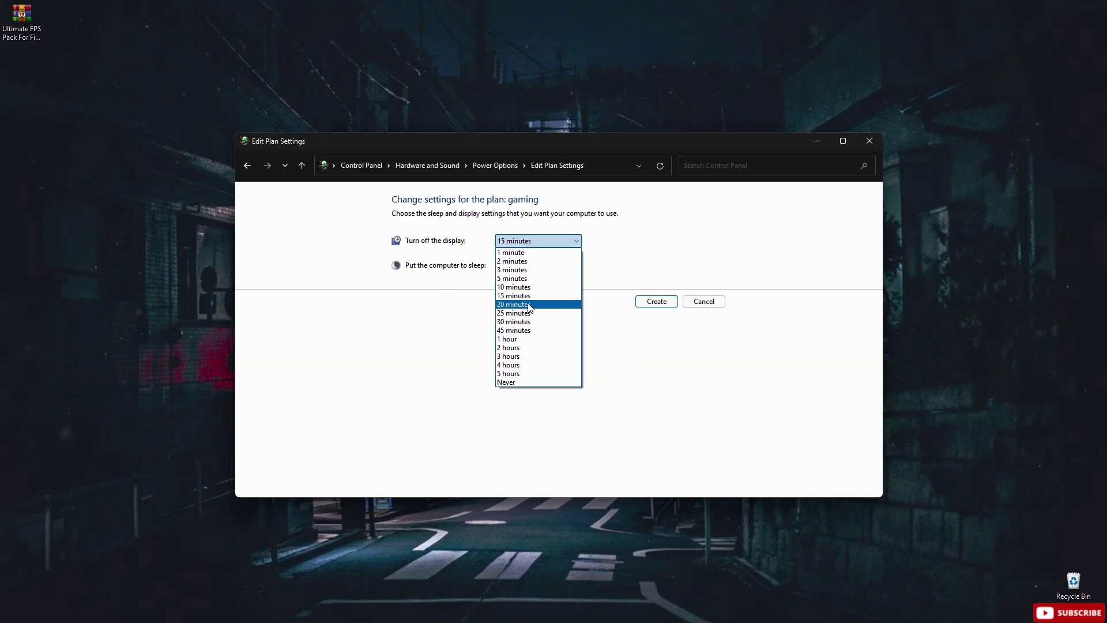
pyautogui.click(512, 383)
pyautogui.click(538, 265)
pyautogui.click(519, 409)
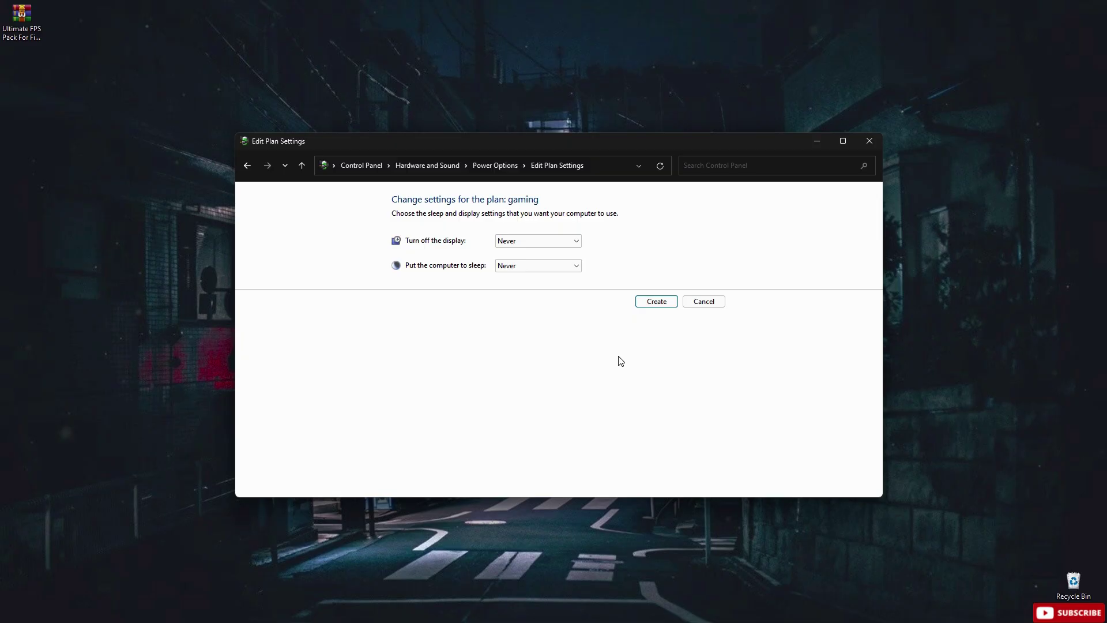
pyautogui.click(648, 302)
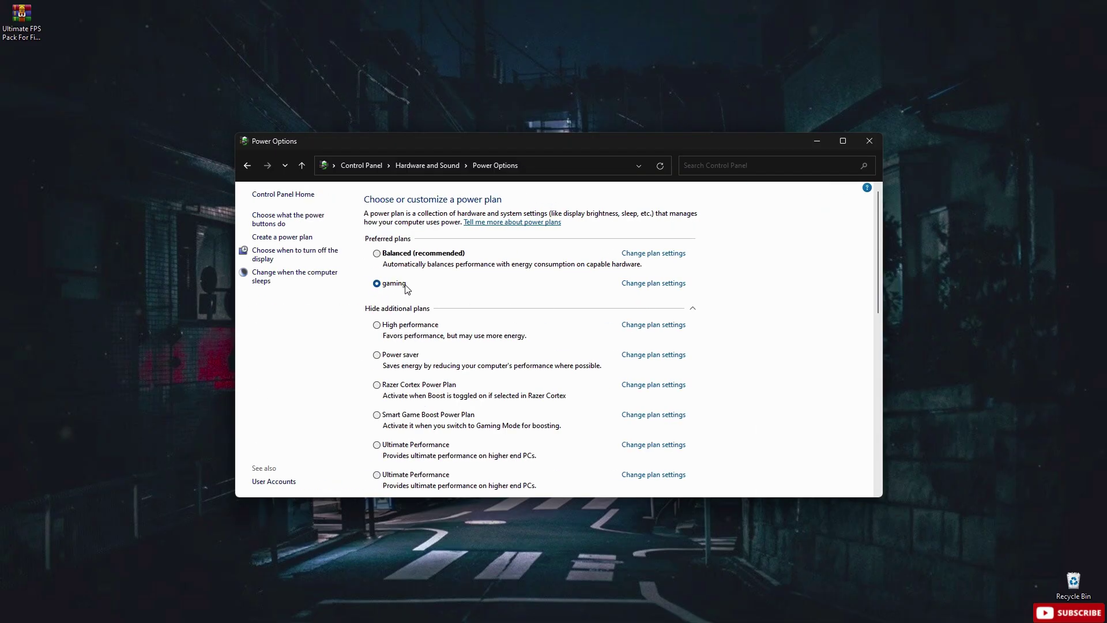
pyautogui.click(865, 145)
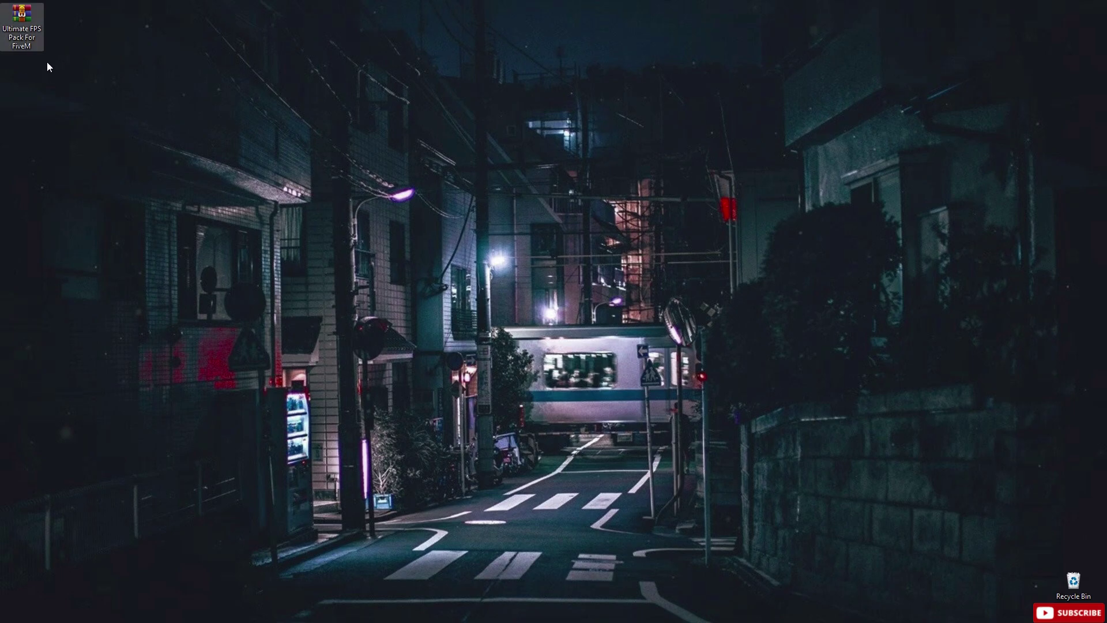
# - Extract the Ultimate FPS Pack For FiveM archive onto the desktop and open the extracted folder
pyautogui.click(24, 44)
pyautogui.rightClick(18, 23)
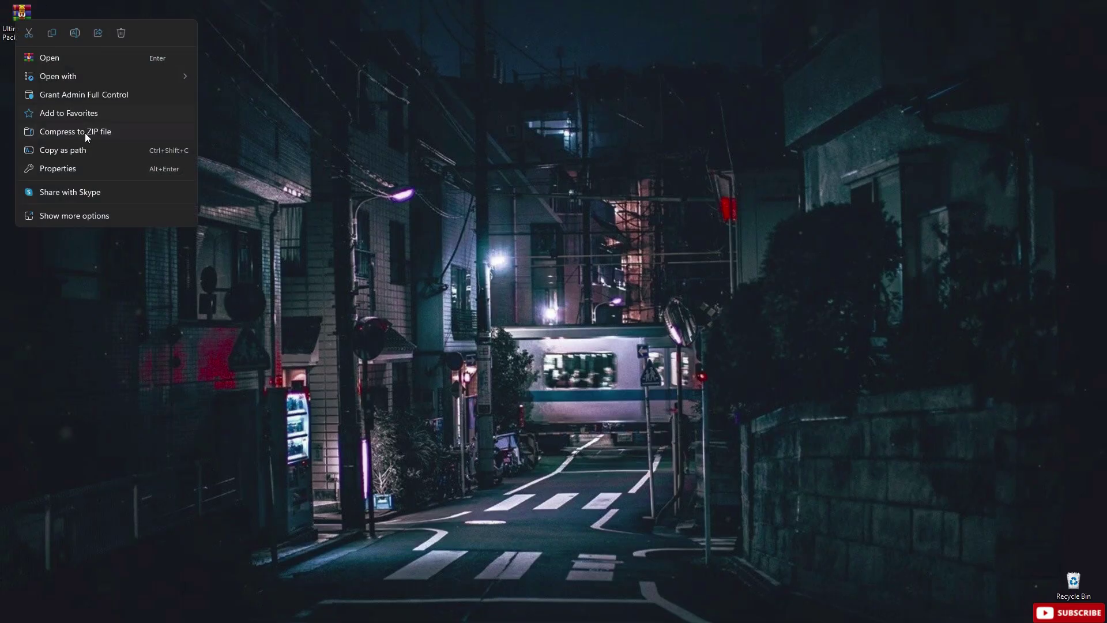
pyautogui.click(59, 216)
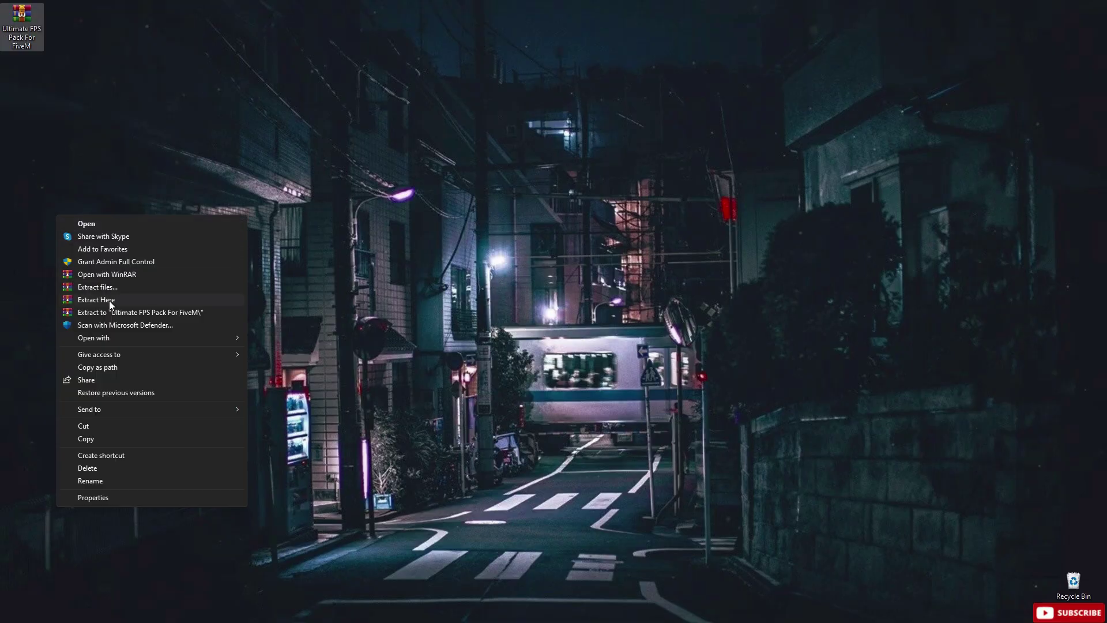
pyautogui.click(109, 300)
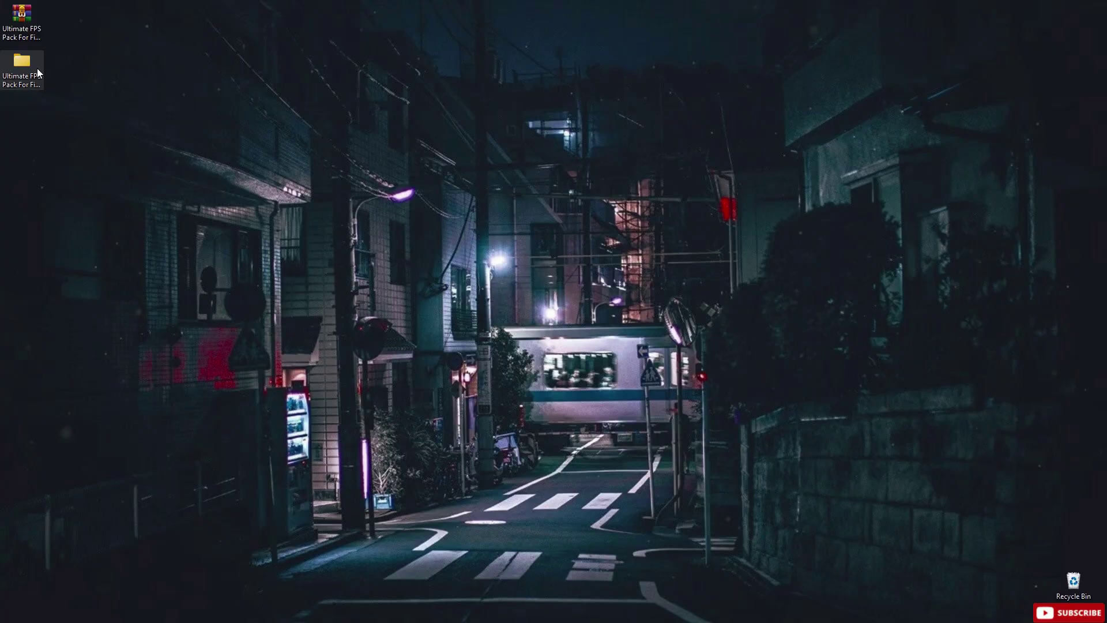
pyautogui.doubleClick(35, 67)
pyautogui.moveTo(229, 255); pyautogui.dragTo(133, 248)
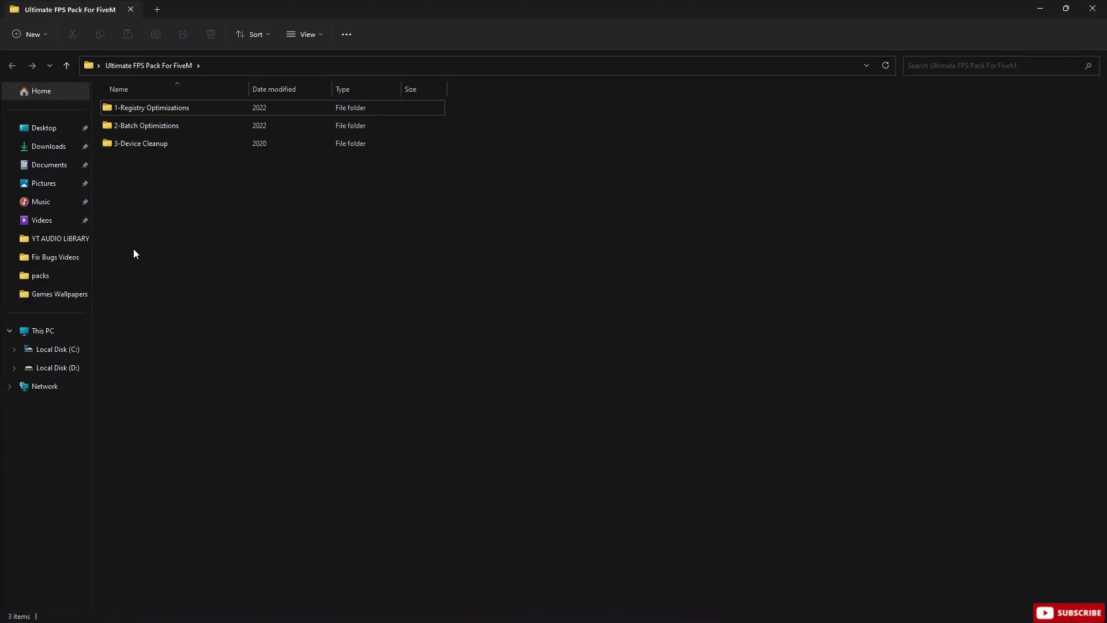
# - Add the Disable Hibernate entries from the 1-Registry Optimizations hibernate folder to the registry
pyautogui.doubleClick(143, 109)
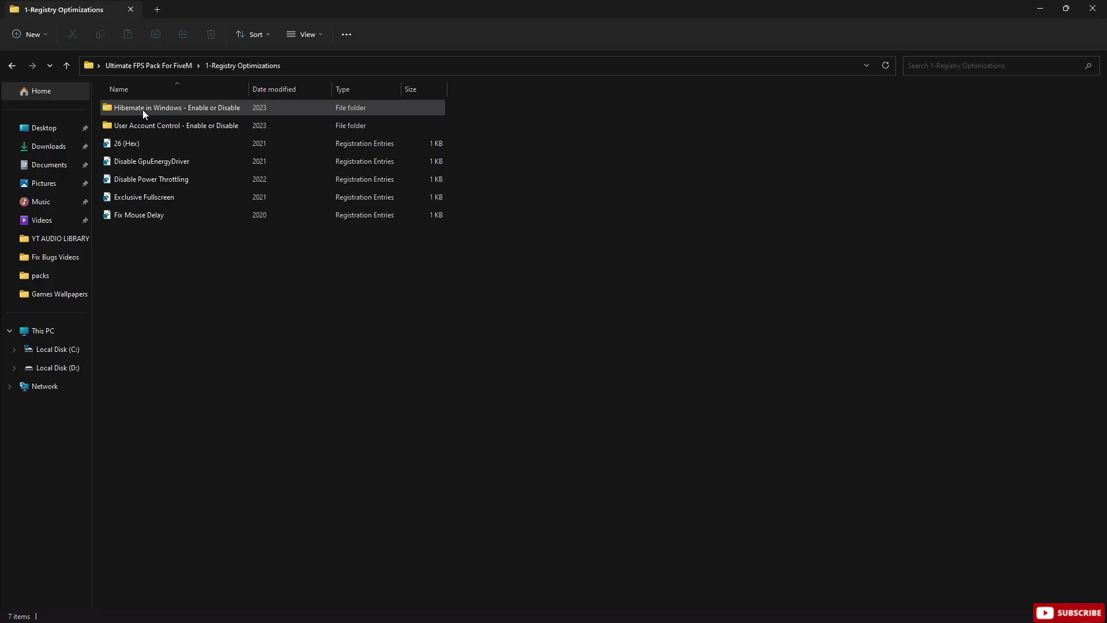
pyautogui.click(143, 109)
pyautogui.doubleClick(144, 109)
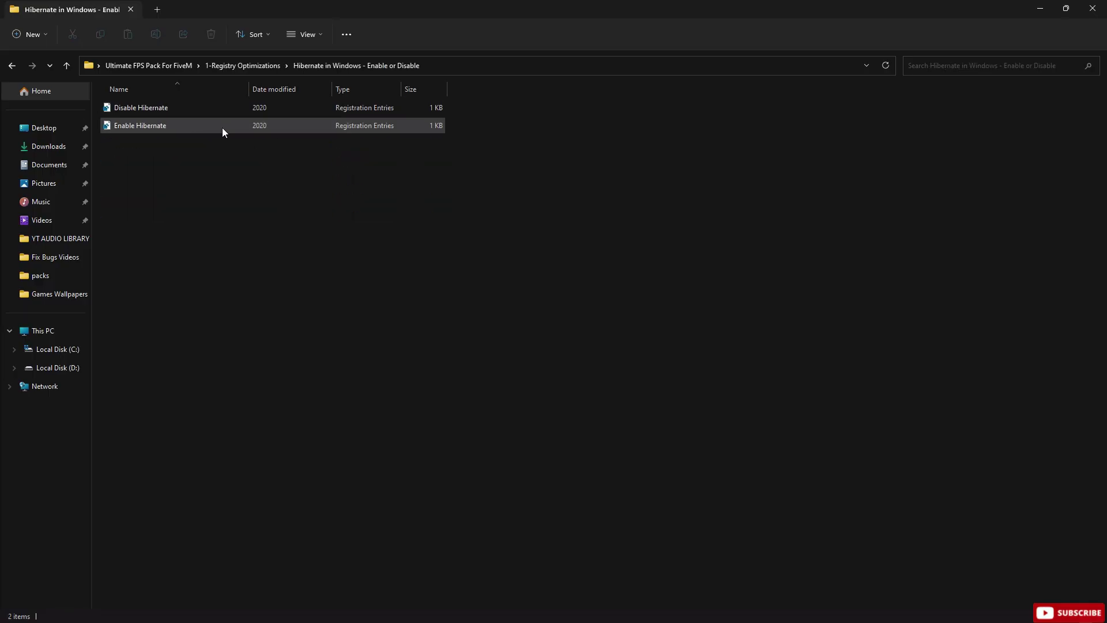
pyautogui.doubleClick(153, 111)
pyautogui.click(641, 334)
pyautogui.click(684, 322)
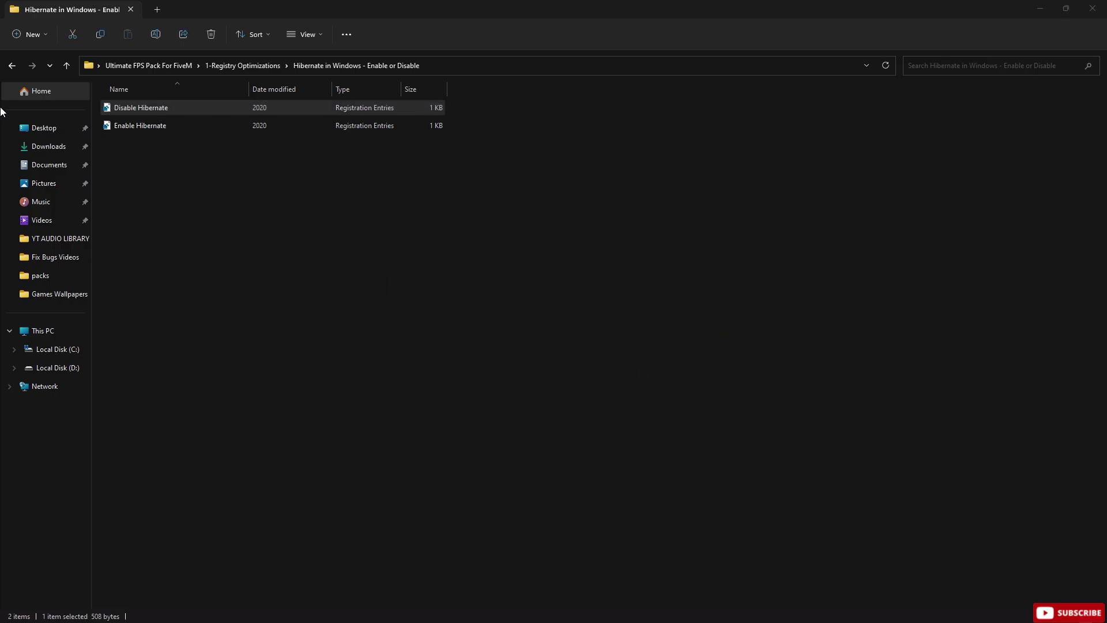
# - Add the Disable User Account Control entries from the User Account Control folder to the registry and return to 1-Registry Optimizations
pyautogui.click(12, 65)
pyautogui.doubleClick(141, 126)
pyautogui.doubleClick(159, 107)
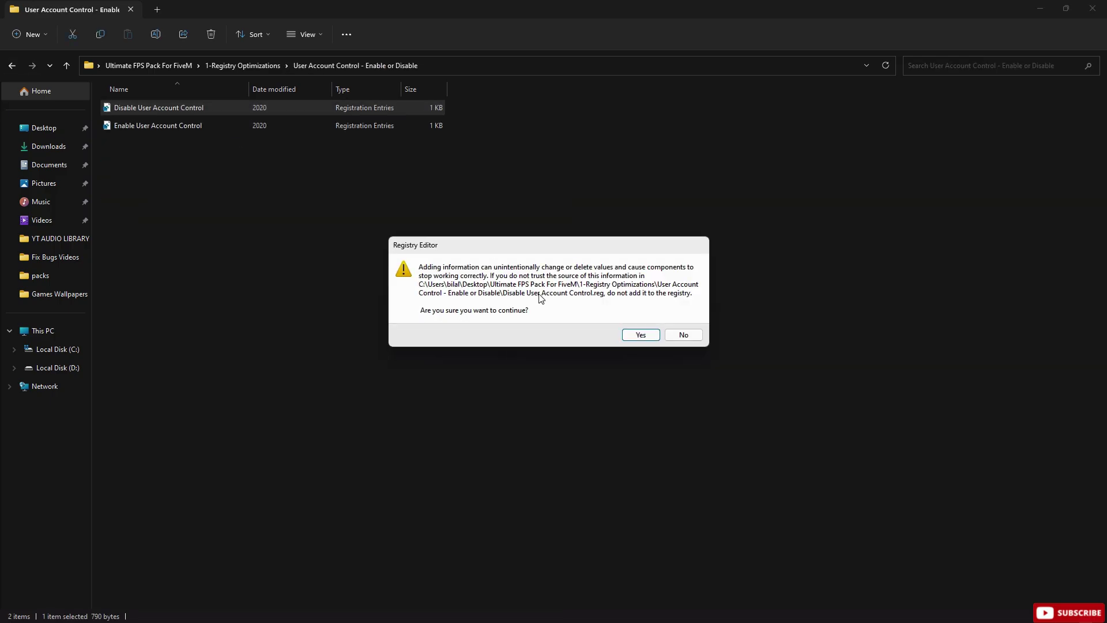
pyautogui.click(642, 335)
pyautogui.click(682, 322)
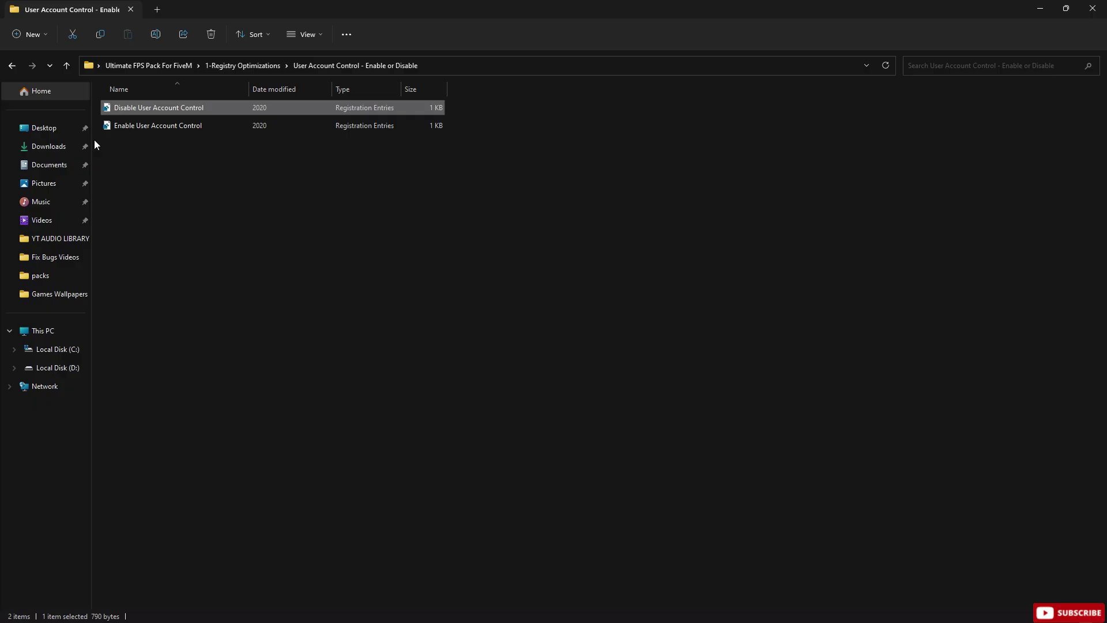
pyautogui.hotkey('alt', 'Left')
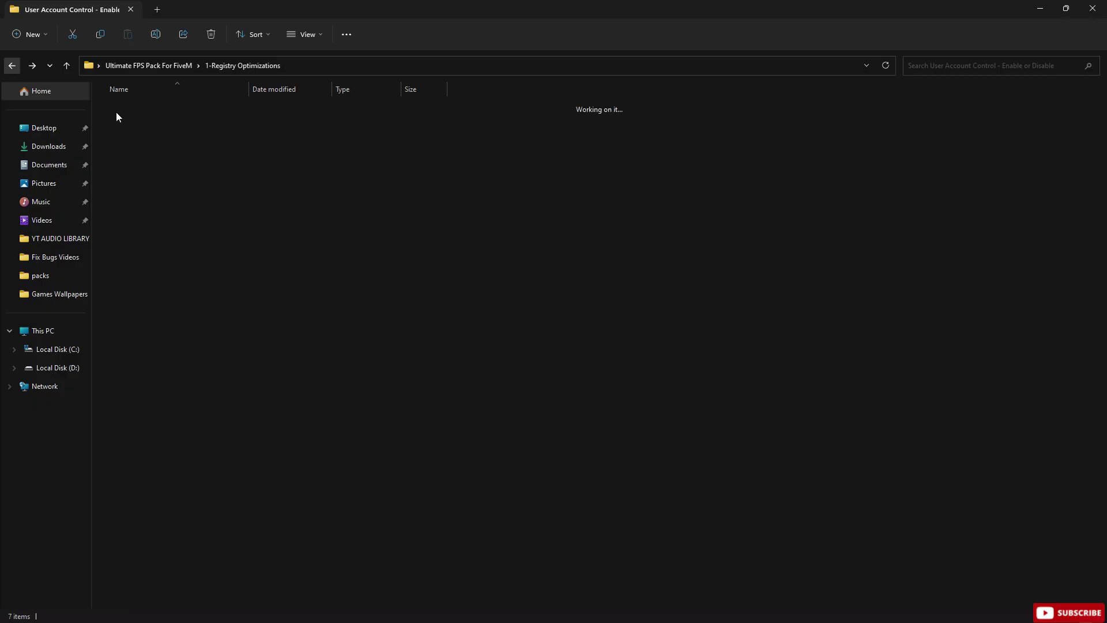
# - Merge the 26 (Hex) and Disable GpuEnergyDriver files from 1-Registry Optimizations into the registry
pyautogui.doubleClick(117, 113)
pyautogui.click(12, 66)
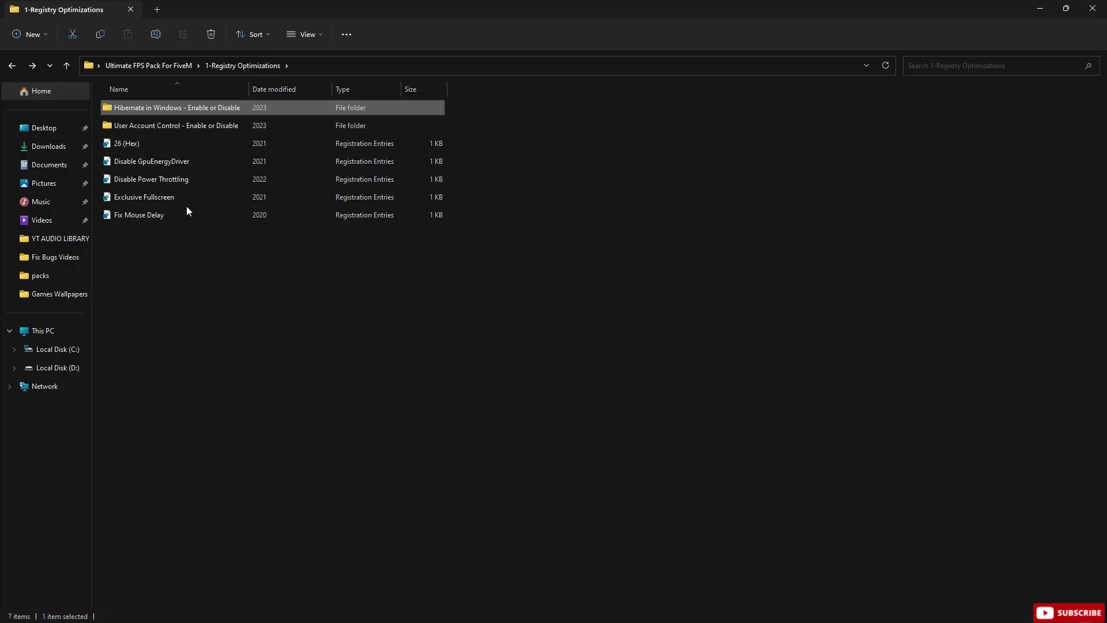
pyautogui.moveTo(113, 147); pyautogui.dragTo(155, 282)
pyautogui.doubleClick(128, 144)
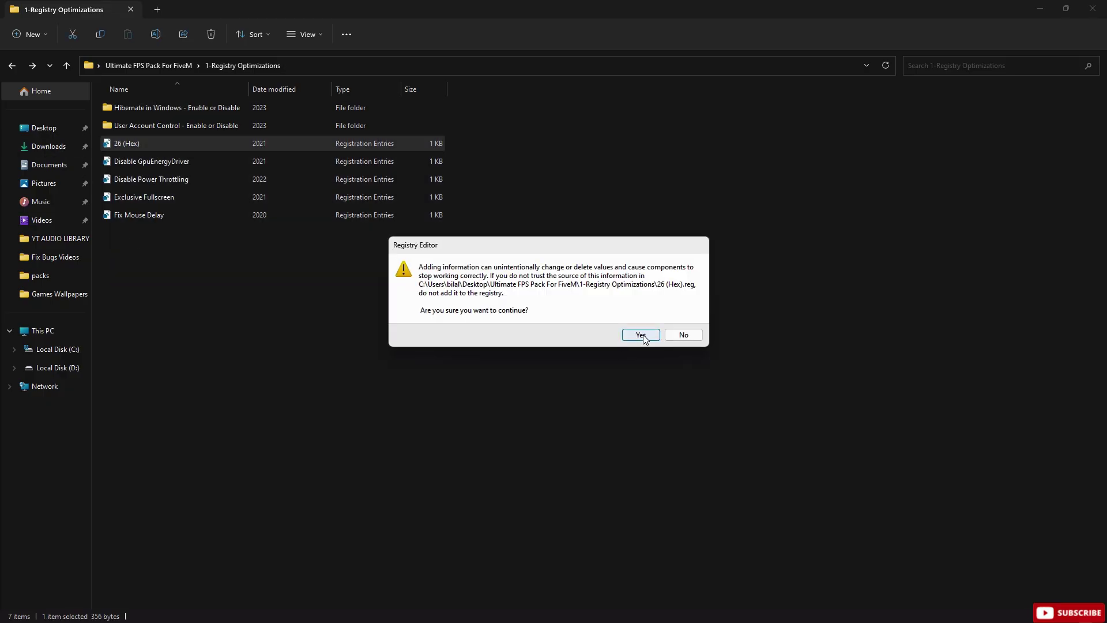
pyautogui.click(642, 333)
pyautogui.doubleClick(164, 162)
pyautogui.click(641, 333)
pyautogui.click(674, 319)
# - Merge the Disable Power Throttling and Exclusive Fullscreen files into the registry
pyautogui.doubleClick(151, 179)
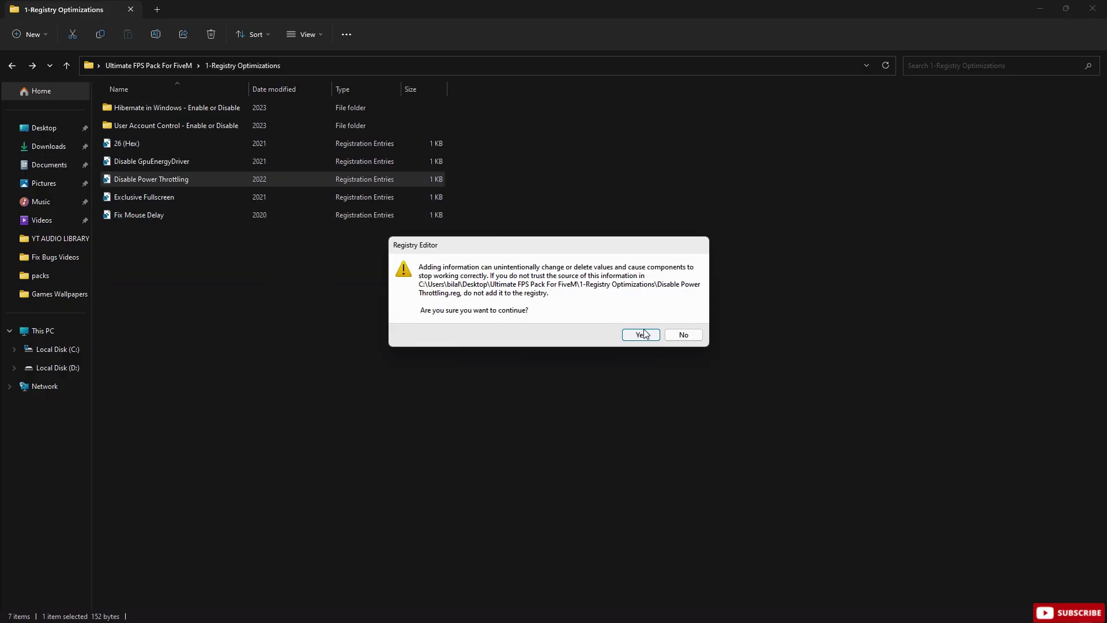
pyautogui.click(640, 333)
pyautogui.click(680, 320)
pyautogui.doubleClick(145, 197)
pyautogui.click(641, 333)
pyautogui.click(679, 319)
# - Merge the Fix Mouse Delay file into the registry and return to the main pack folder
pyautogui.doubleClick(139, 215)
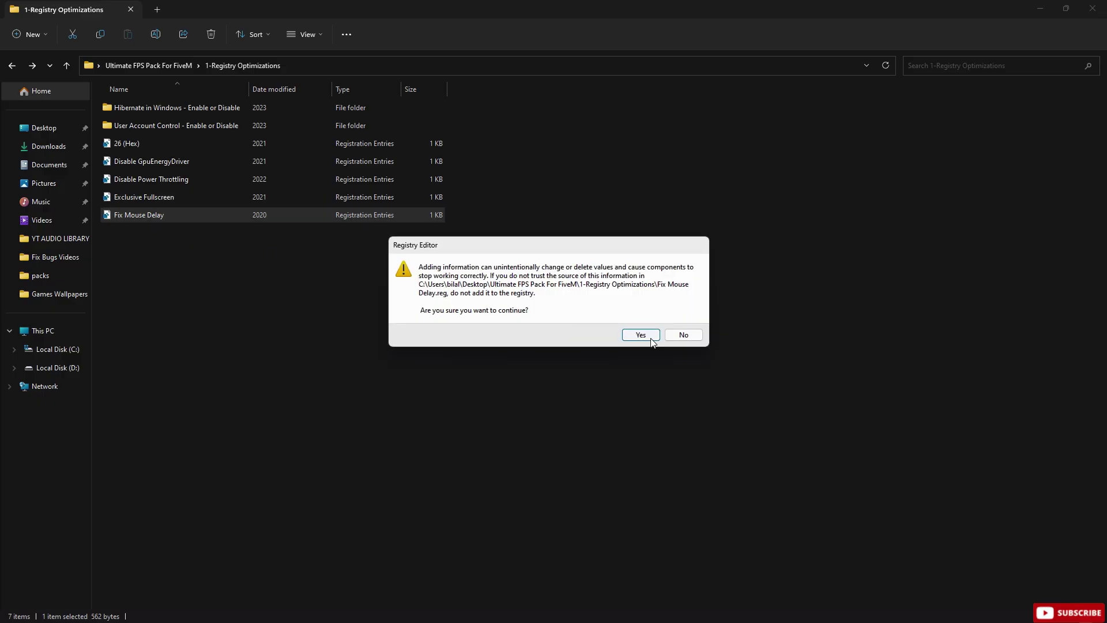
pyautogui.click(643, 334)
pyautogui.click(9, 67)
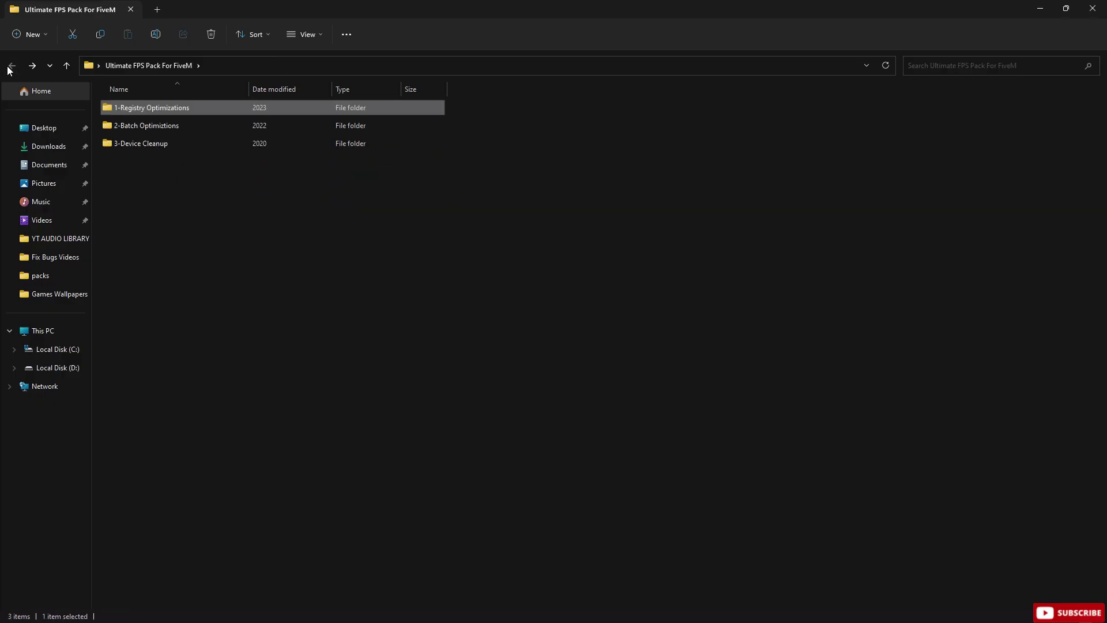
# - Run the Clean Temporary Files batch file from the 2-Batch Optimiztions folder and let it delete all temporary files
pyautogui.click(147, 126)
pyautogui.doubleClick(177, 130)
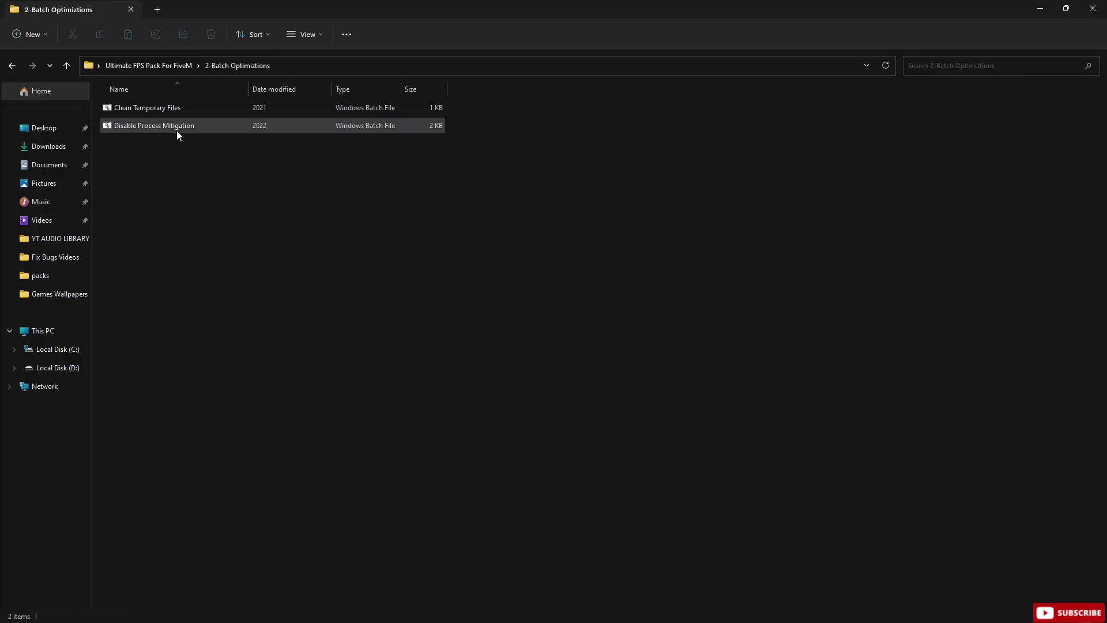
pyautogui.click(141, 113)
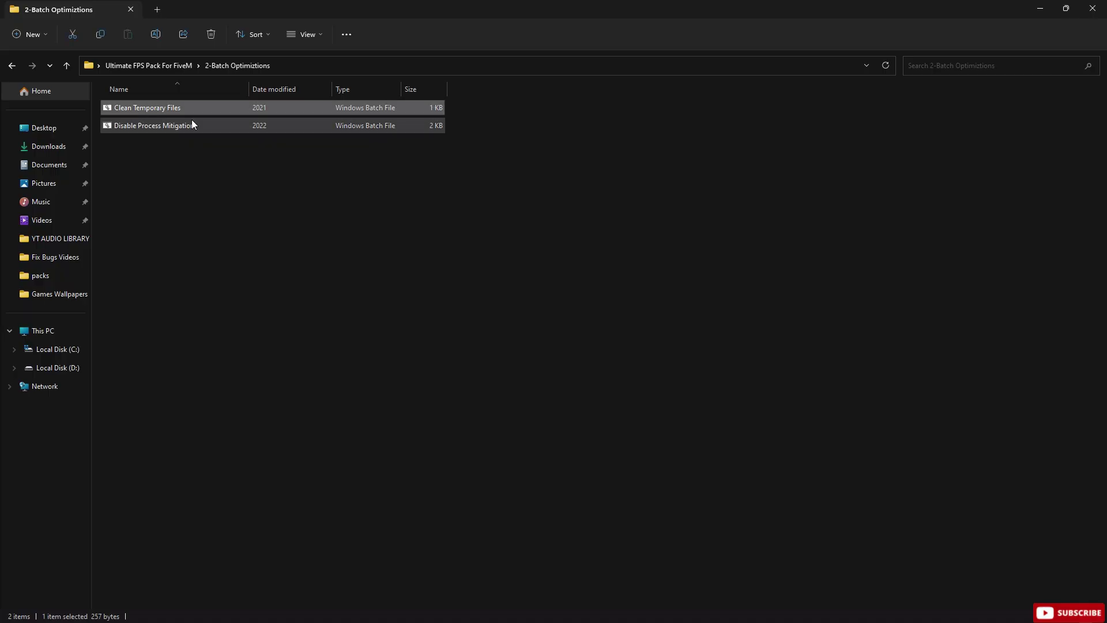
pyautogui.doubleClick(174, 108)
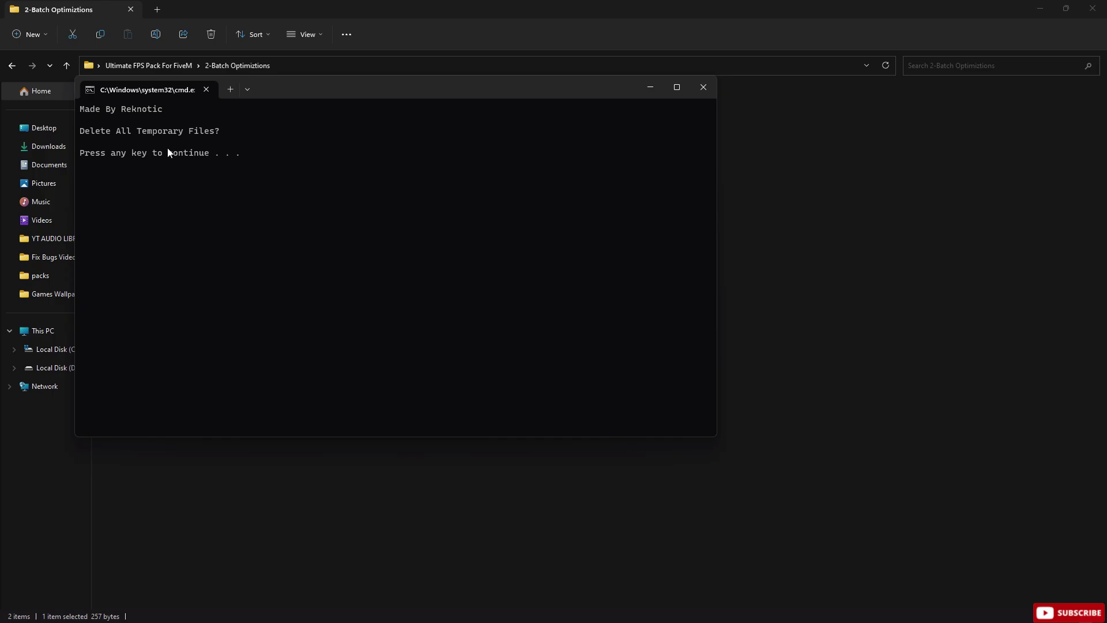
pyautogui.press('Return')
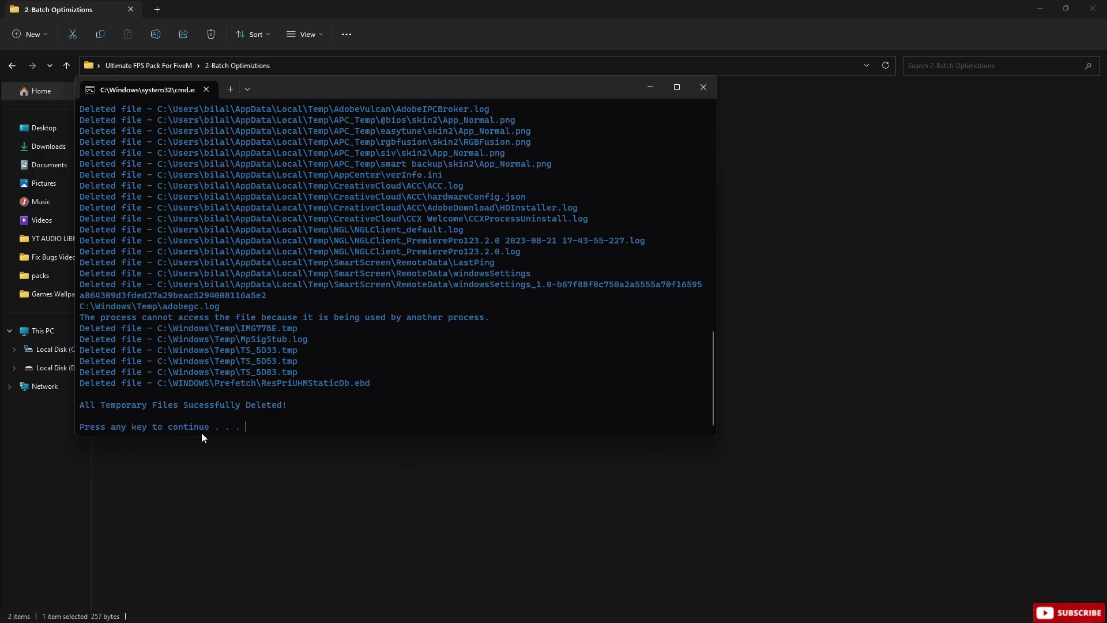
pyautogui.press('Return')
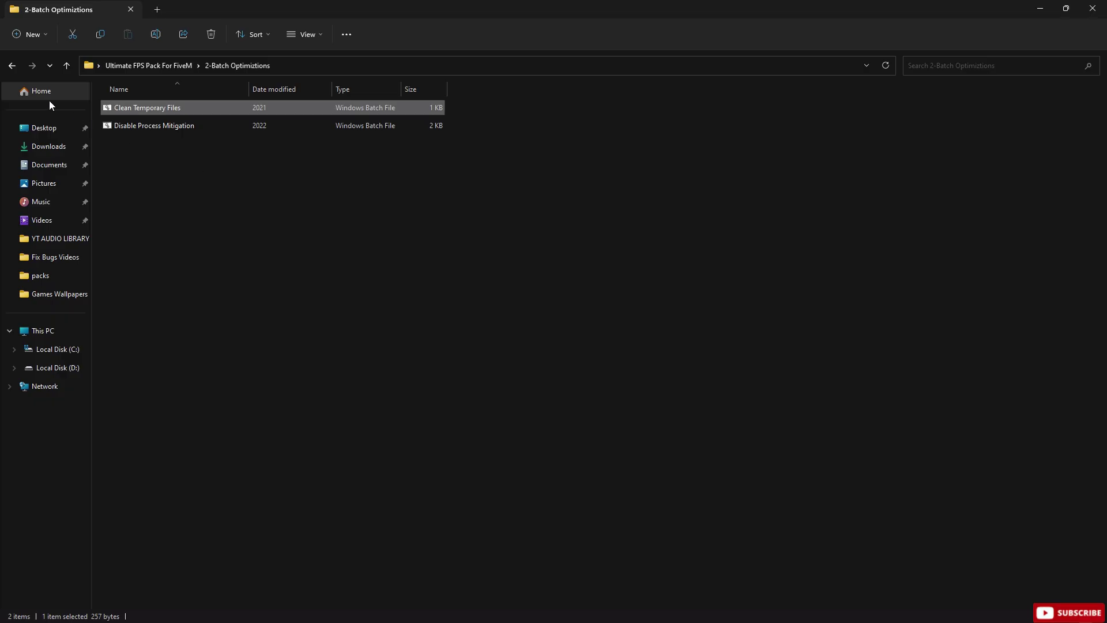
pyautogui.click(12, 66)
pyautogui.doubleClick(158, 131)
pyautogui.click(124, 126)
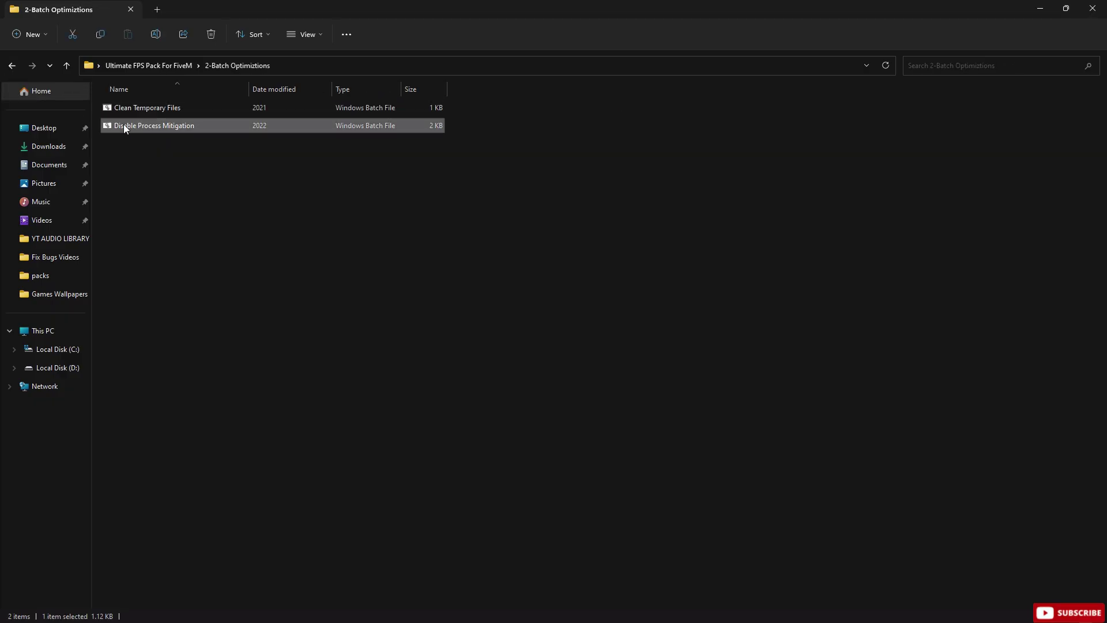
# - Launch the DeviceCleanup application from the pack's 3-Device Cleanup folder
pyautogui.click(12, 66)
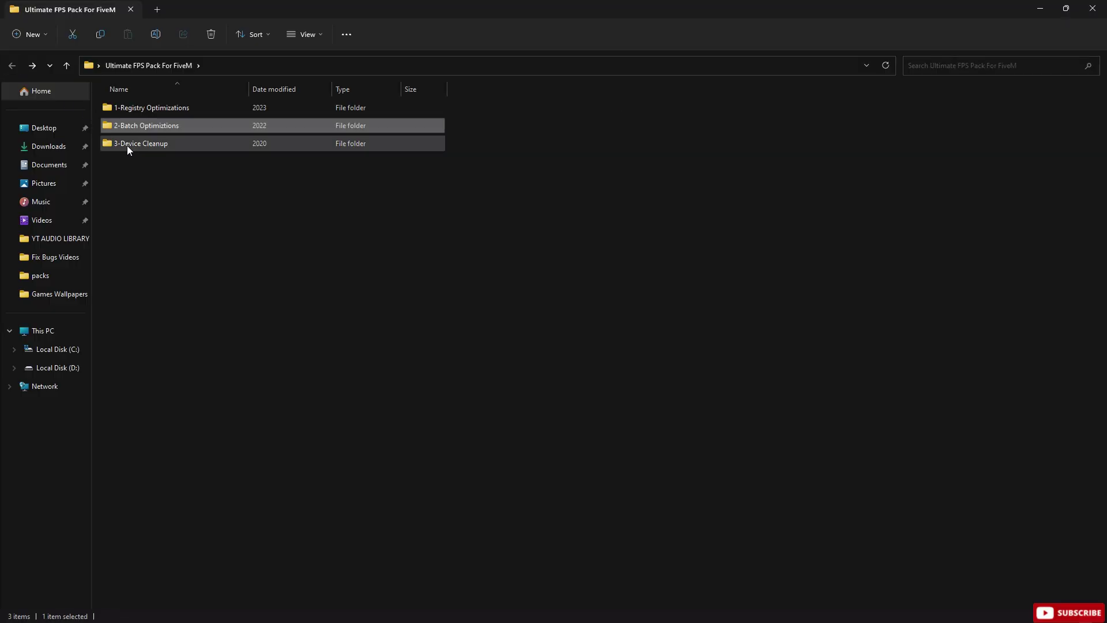
pyautogui.click(127, 145)
pyautogui.doubleClick(143, 149)
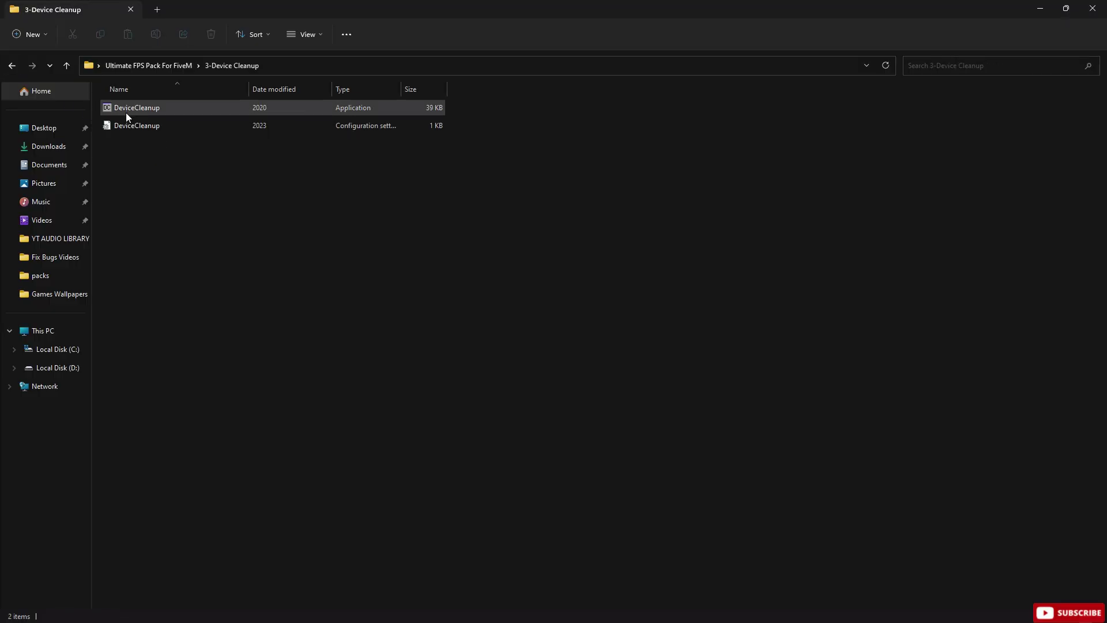
pyautogui.doubleClick(126, 109)
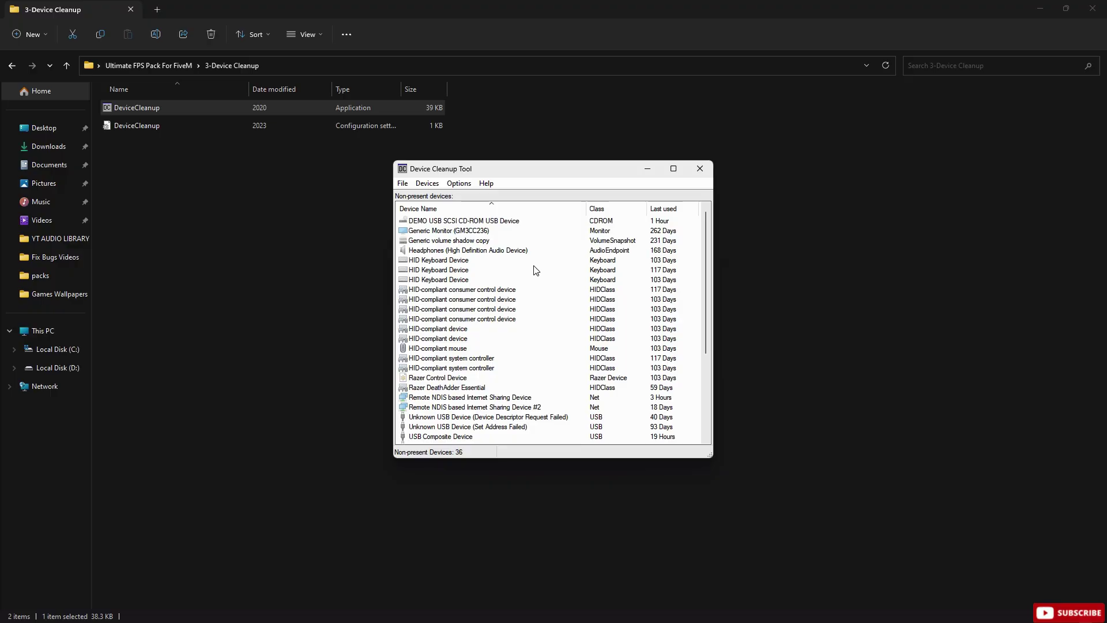
# - Remove all non-present devices listed in Device Cleanup Tool and close the tool
pyautogui.scroll(-4, 693, 299)
pyautogui.scroll(4, 667, 273)
pyautogui.scroll(-4, 456, 310)
pyautogui.scroll(4, 455, 310)
pyautogui.hotkey('ctrl', 'a')
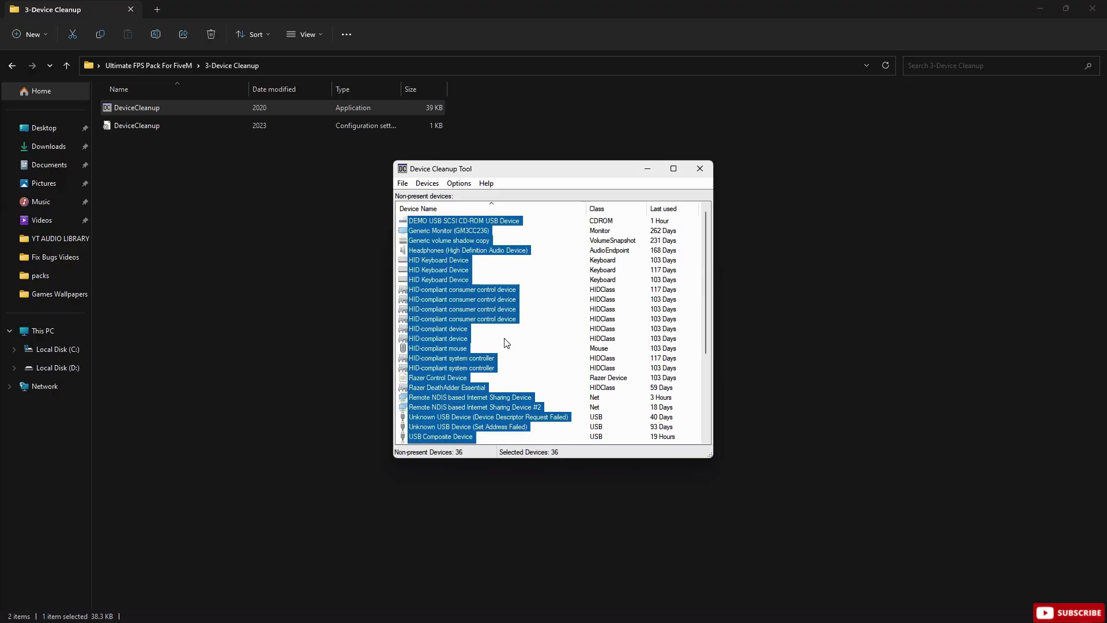
pyautogui.press('Delete')
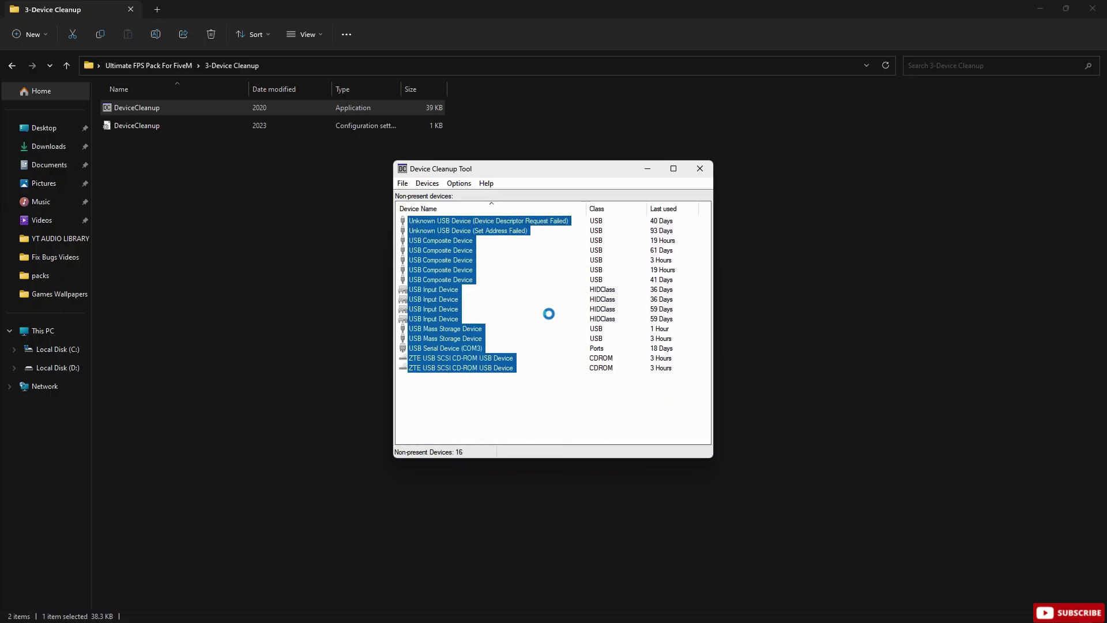
pyautogui.moveTo(527, 169); pyautogui.dragTo(322, 159)
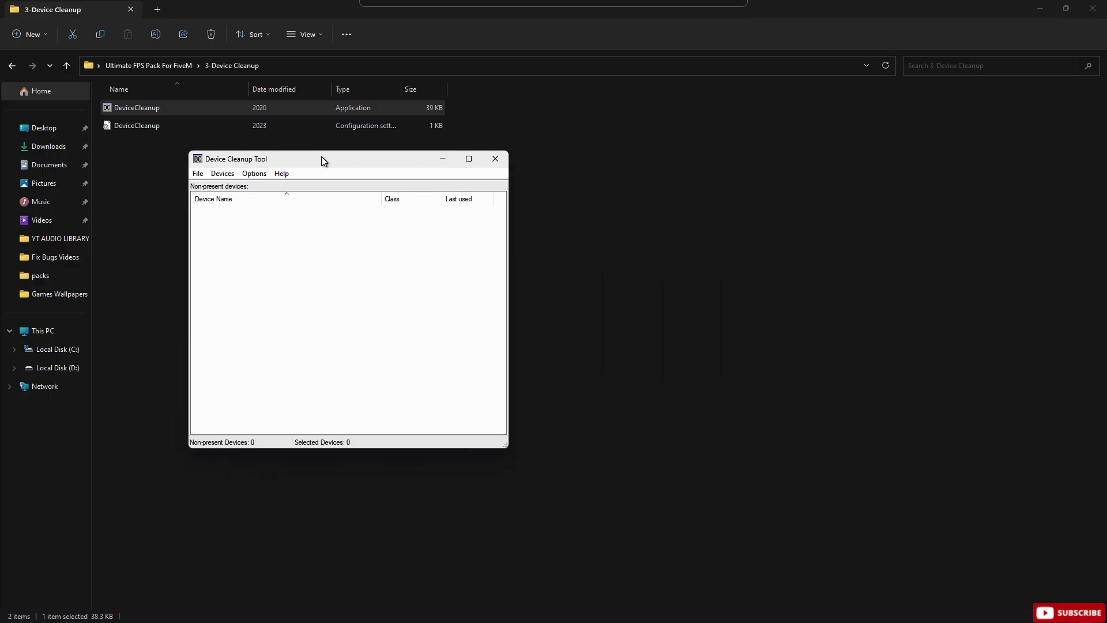
pyautogui.click(495, 160)
# - Empty the Recycle Bin on the desktop, permanently deleting its items
pyautogui.rightClick(1071, 581)
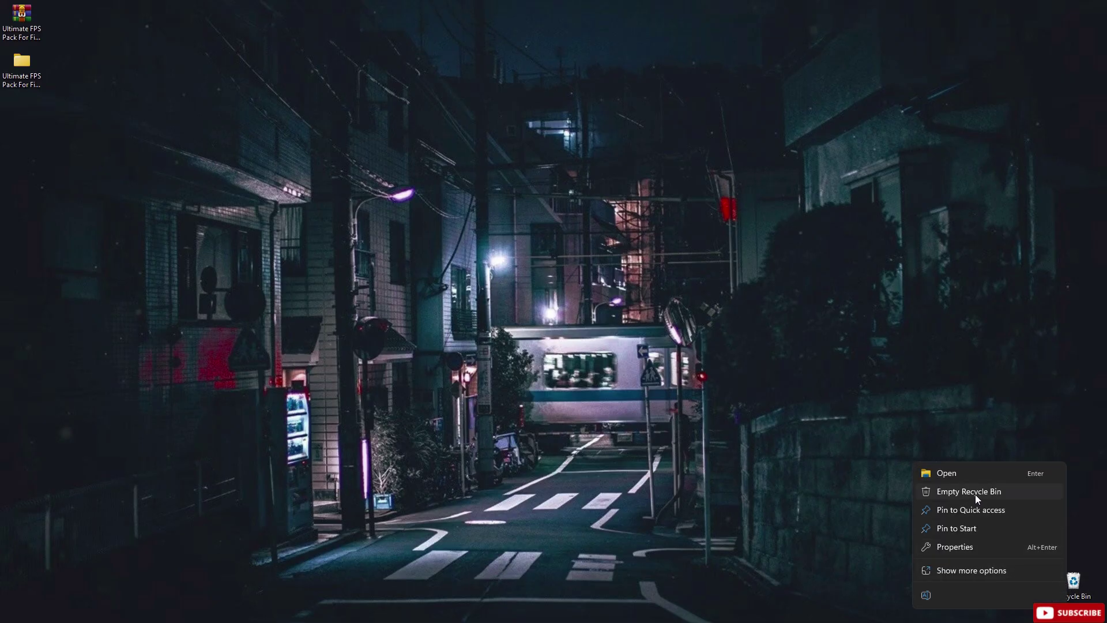
pyautogui.click(974, 493)
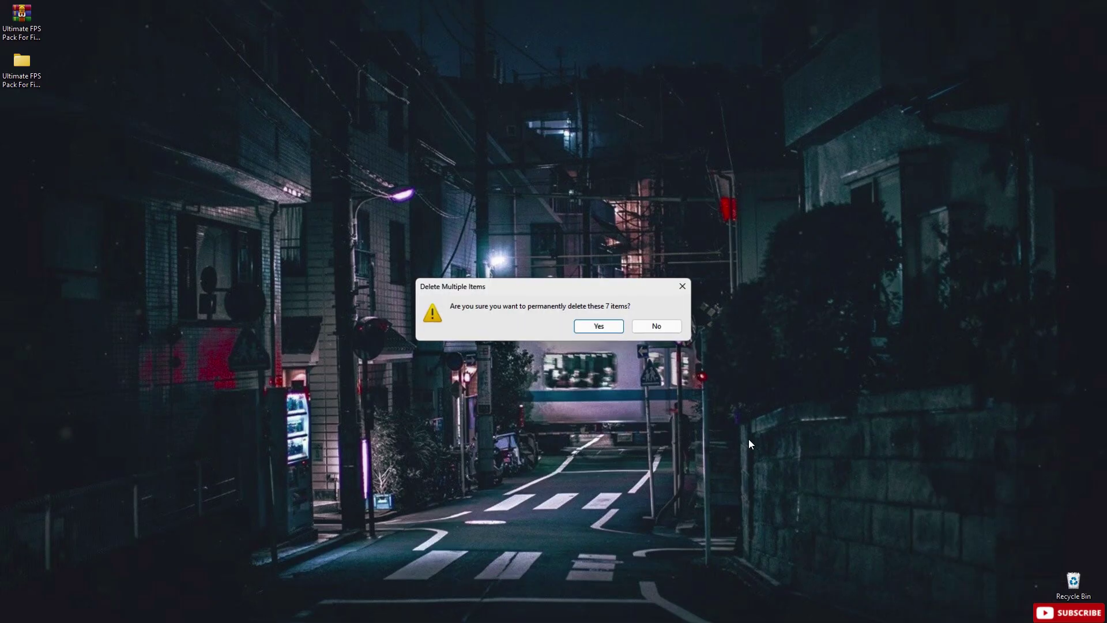
pyautogui.click(599, 326)
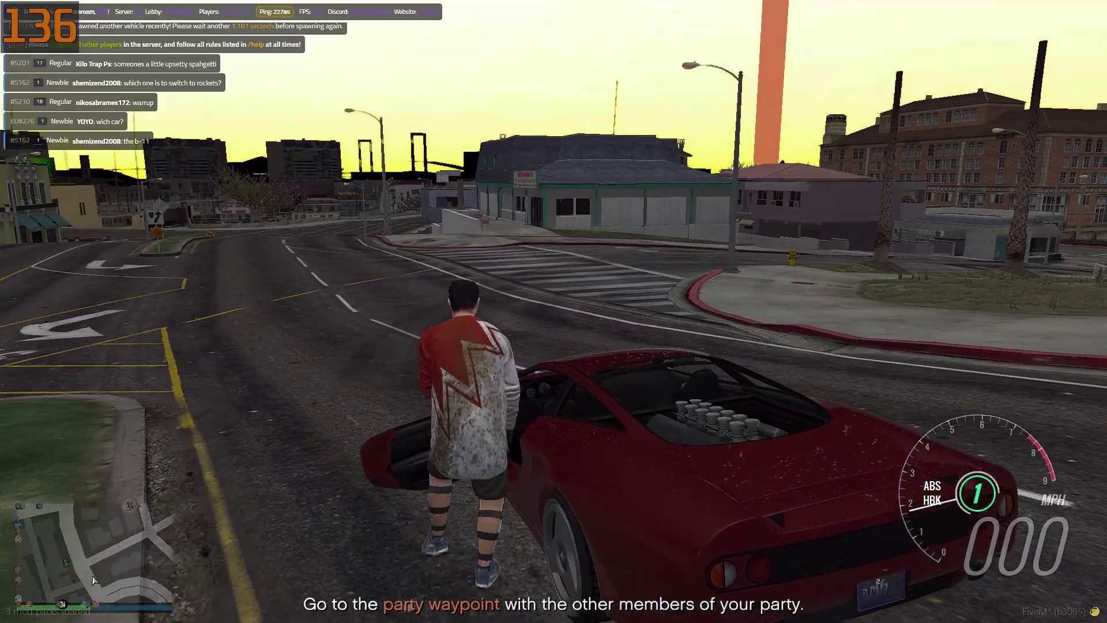
# - Switch to FiveM and examine all Graphics settings, from Ignore Suggested Limits through texture, shadow and reflection quality down to Tessellation
pyautogui.press('Escape')
pyautogui.click(729, 130)
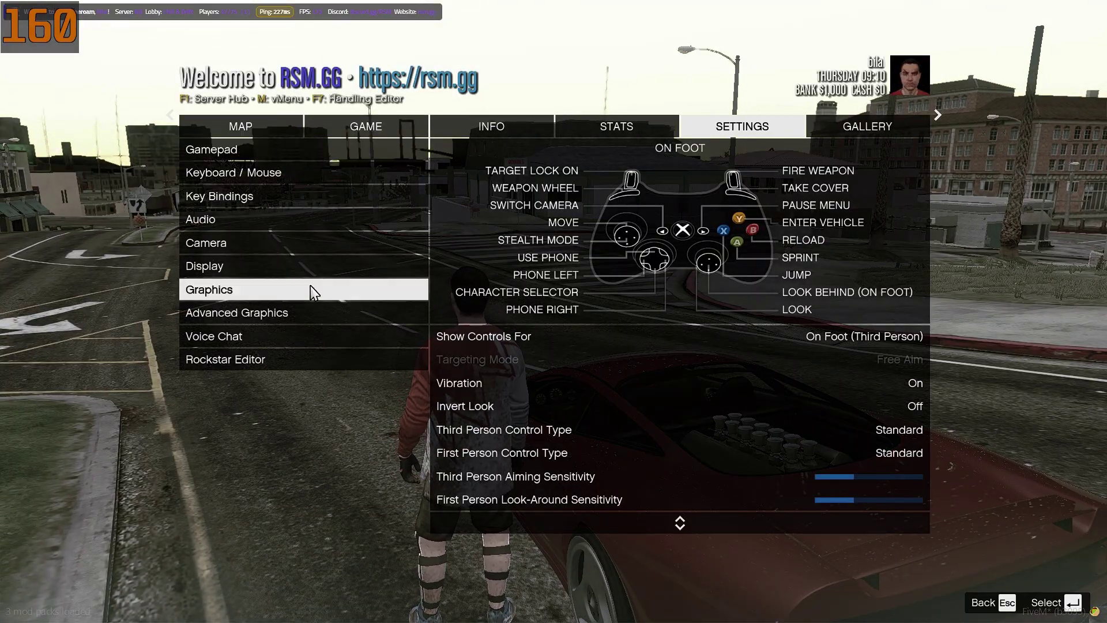
pyautogui.click(311, 288)
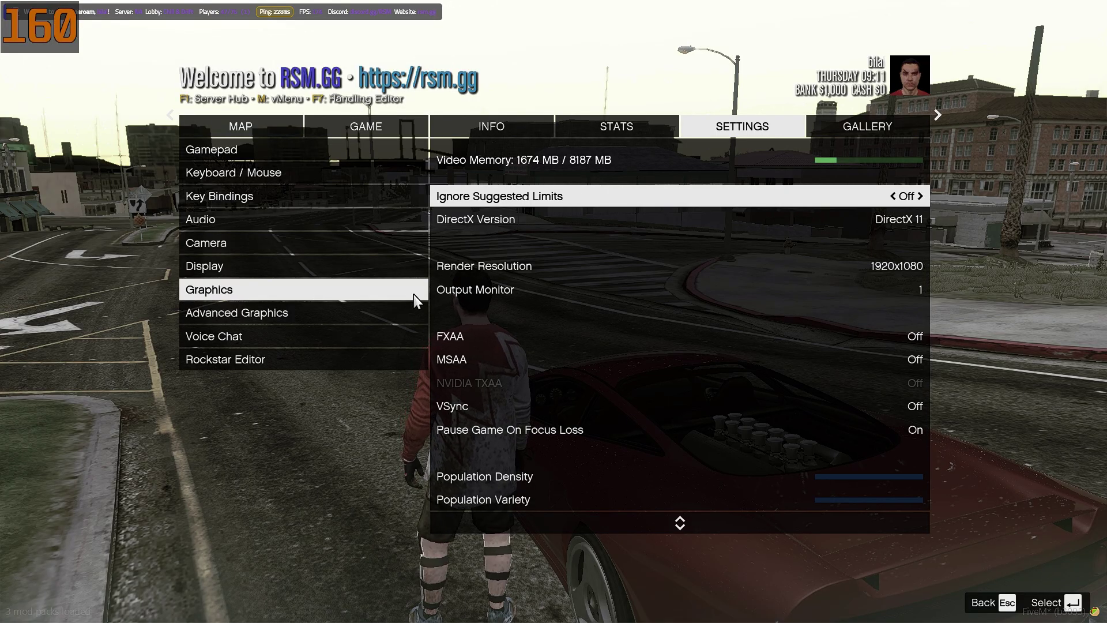
pyautogui.press('Down')
pyautogui.press('Down')
pyautogui.press('Down')
pyautogui.press('Down')
pyautogui.press('Down')
pyautogui.press('Down')
pyautogui.press('Down')
pyautogui.press('Down')
pyautogui.press('Down')
pyautogui.press('Down')
pyautogui.press('Down')
pyautogui.press('Down')
pyautogui.press('Down')
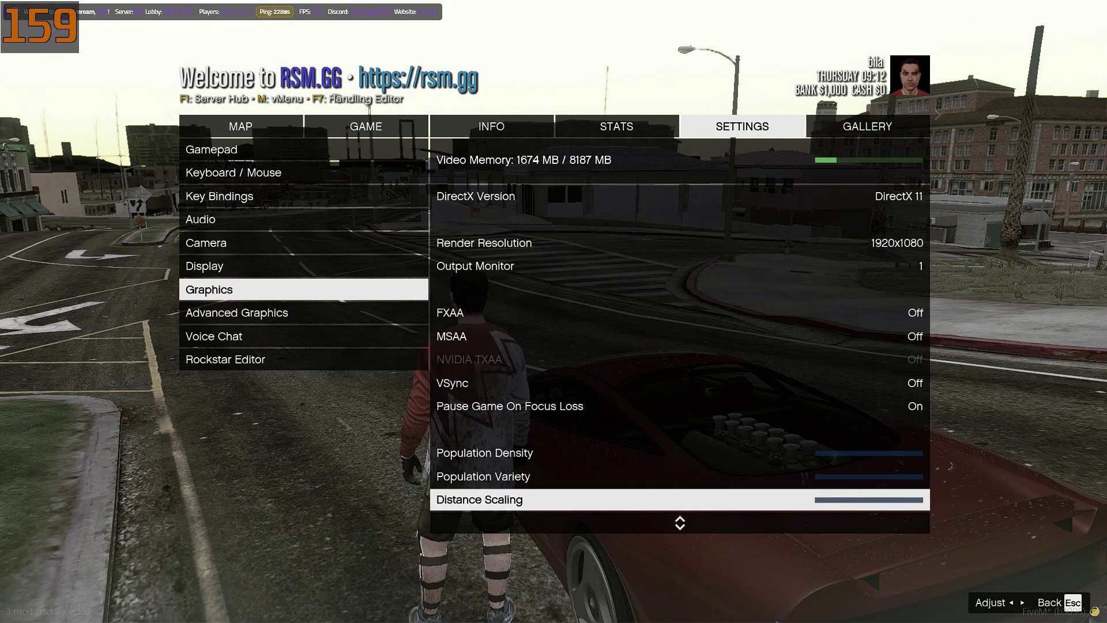
pyautogui.press('Down')
pyautogui.press('Down')
pyautogui.press('Down')
pyautogui.press('Down')
pyautogui.press('Down')
pyautogui.press('Down')
pyautogui.press('Down')
pyautogui.press('Down')
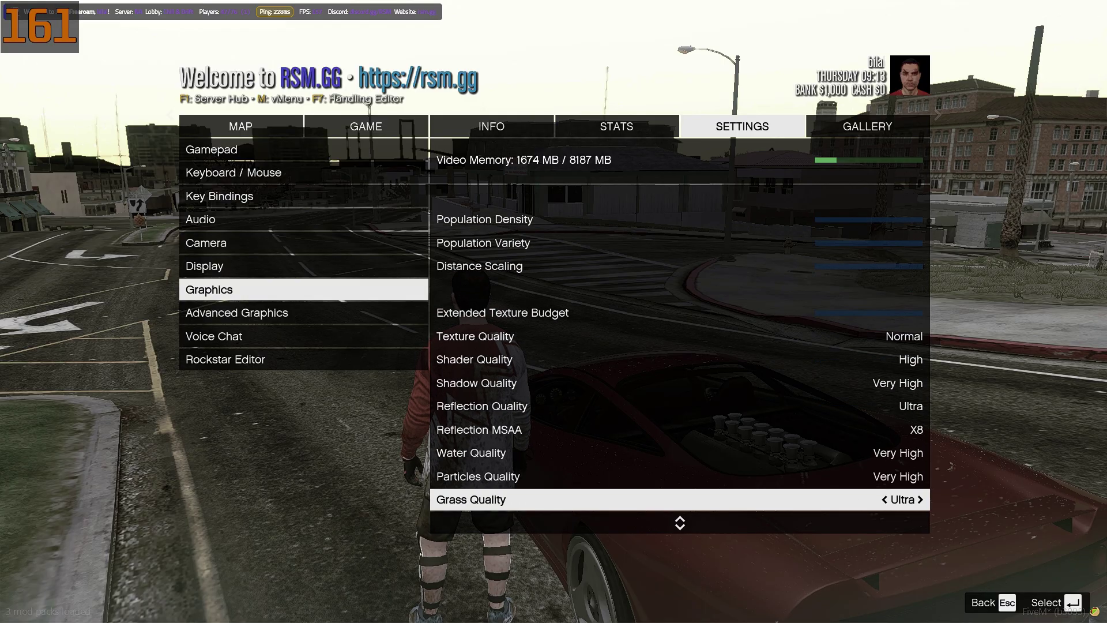
pyautogui.press('Down')
pyautogui.press('Down')
pyautogui.press('Down')
pyautogui.press('Down')
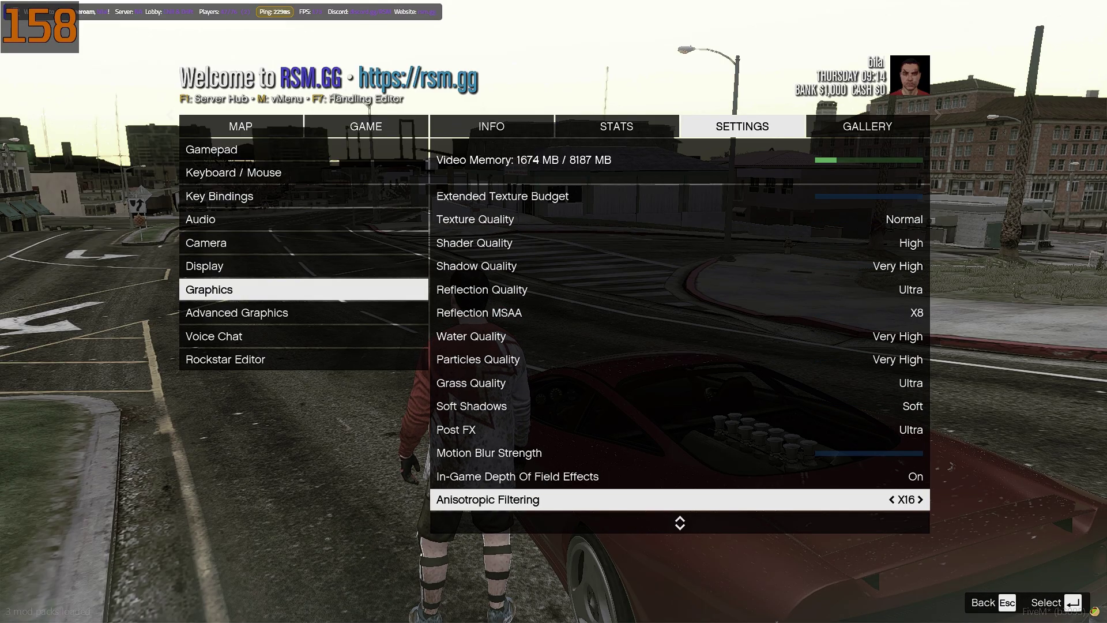
pyautogui.press('Down')
pyautogui.press('Down')
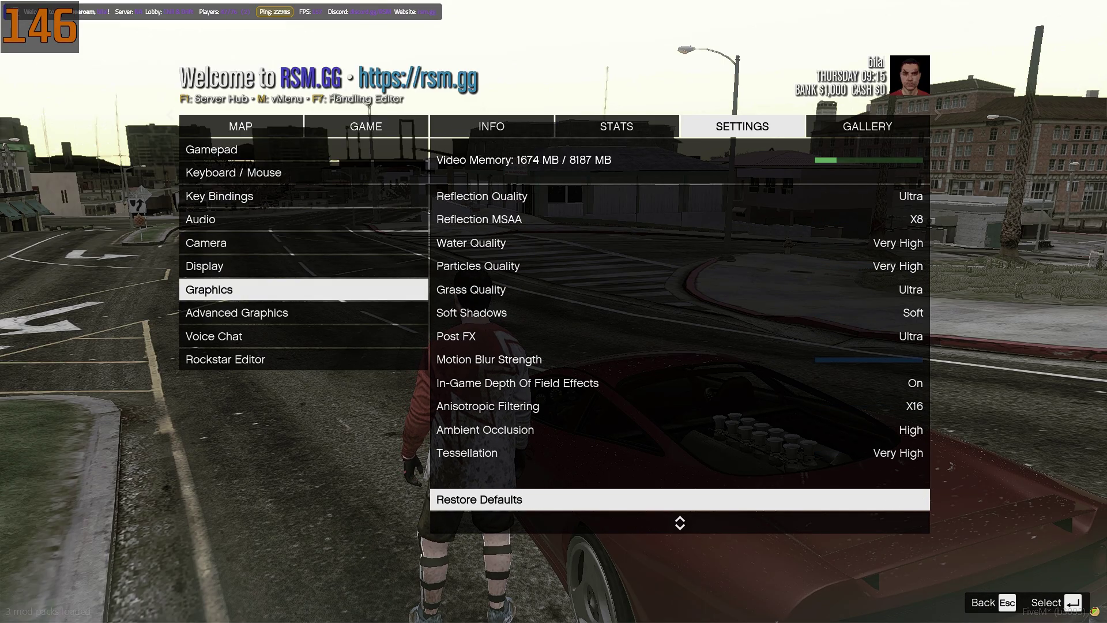
pyautogui.press('Tab')
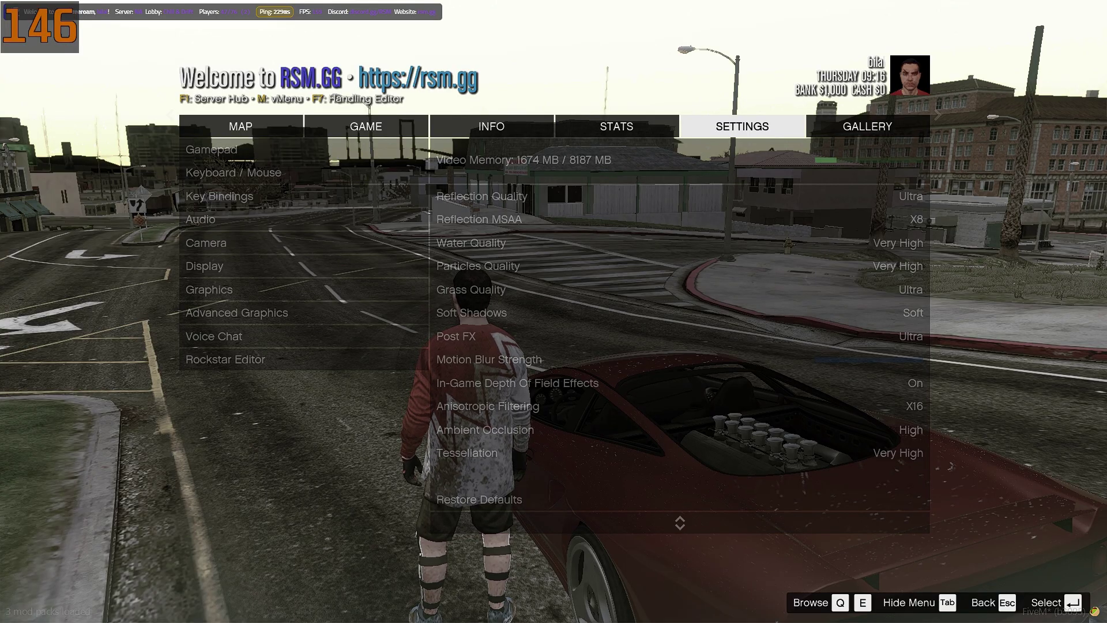
pyautogui.press('Escape')
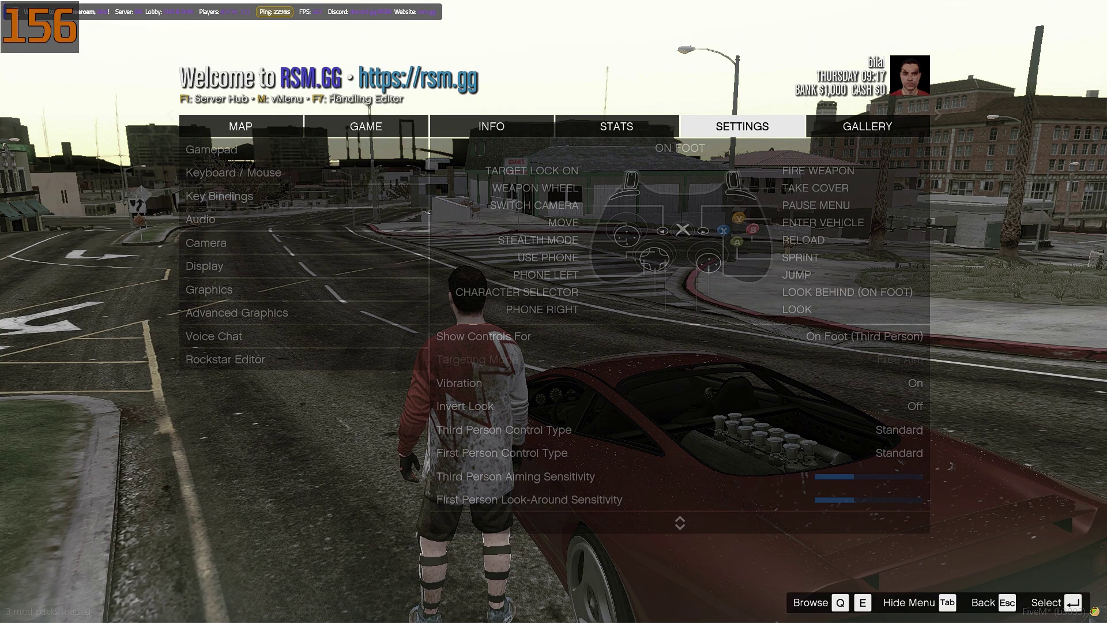
# - Examine the Advanced Graphics settings, including screen type, resolution, long shadows and extended distance scaling, and return to the game
pyautogui.press('Return')
pyautogui.press('Down')
pyautogui.press('Down')
pyautogui.press('Down')
pyautogui.press('Down')
pyautogui.press('Down')
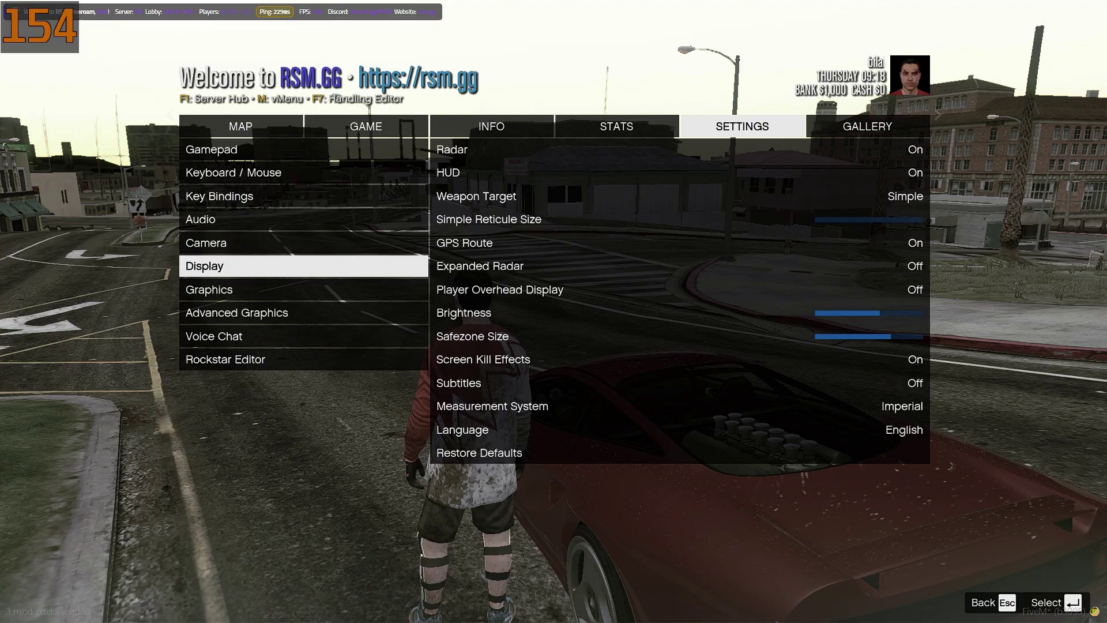
pyautogui.press('Down')
pyautogui.press('Down')
pyautogui.press('Return')
pyautogui.press('Down')
pyautogui.press('Down')
pyautogui.press('Down')
pyautogui.press('Down')
pyautogui.press('Down')
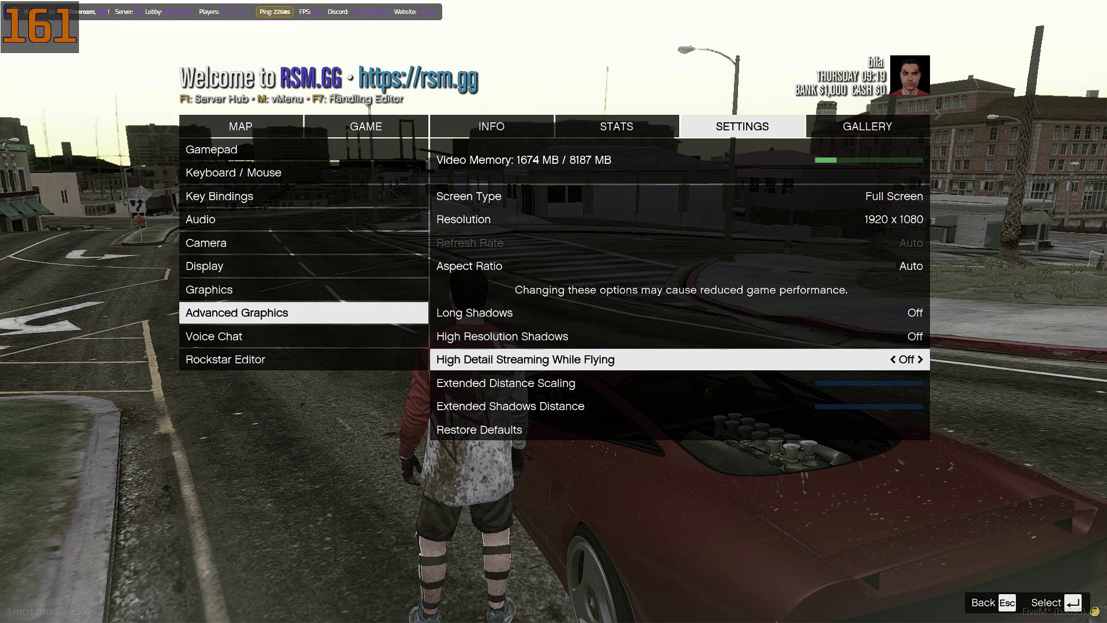
pyautogui.press('Down')
pyautogui.press('Down')
pyautogui.press('Down')
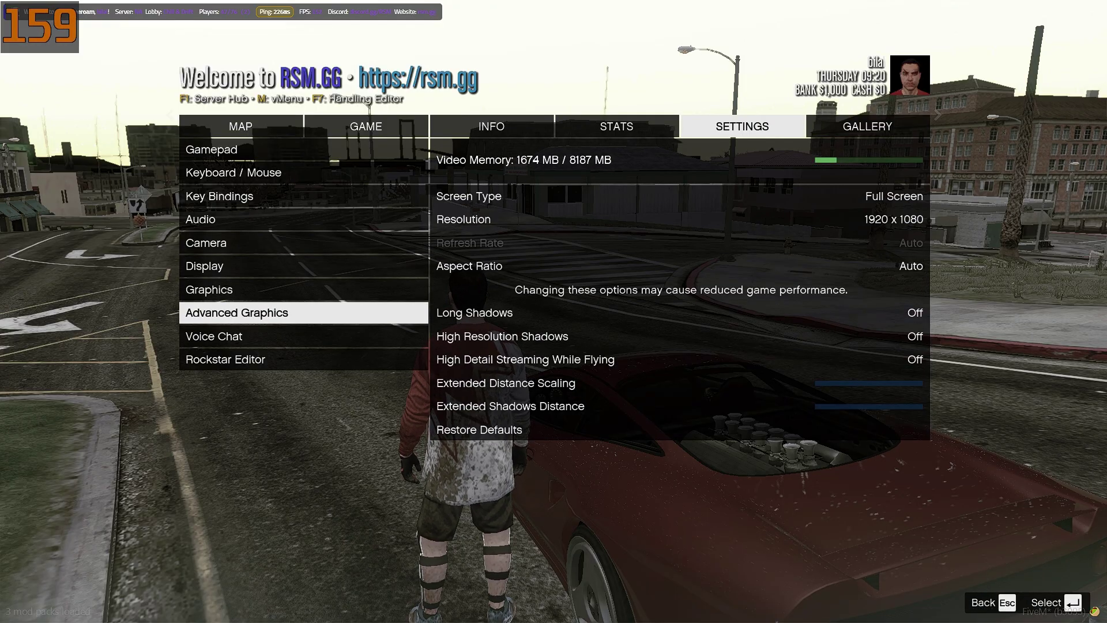
pyautogui.press('Escape')
pyautogui.press('Escape')
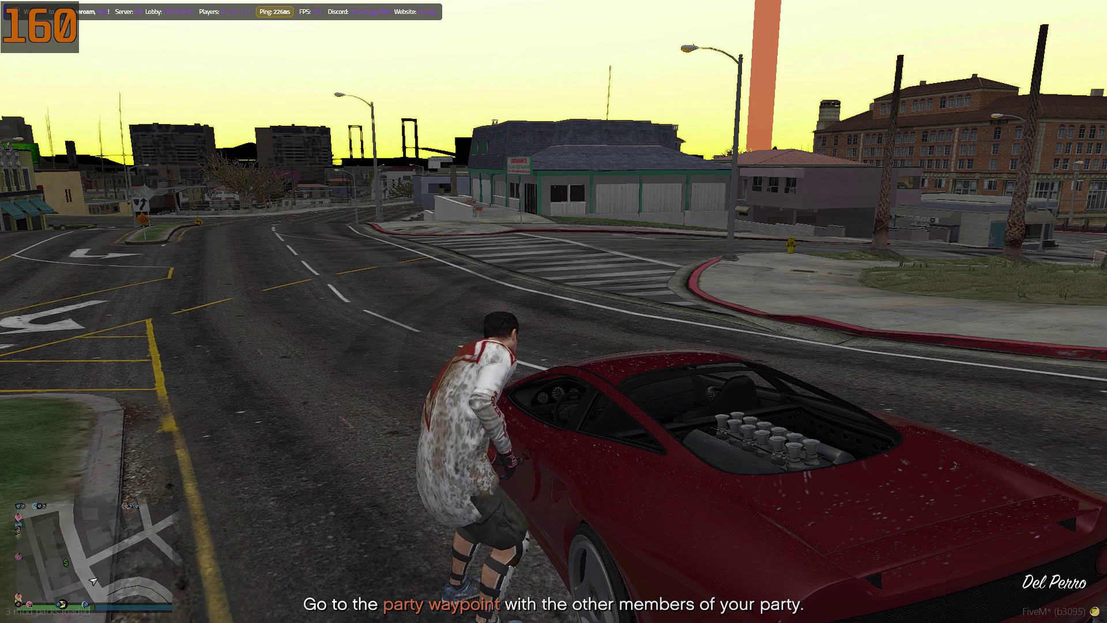
pyautogui.press('f')
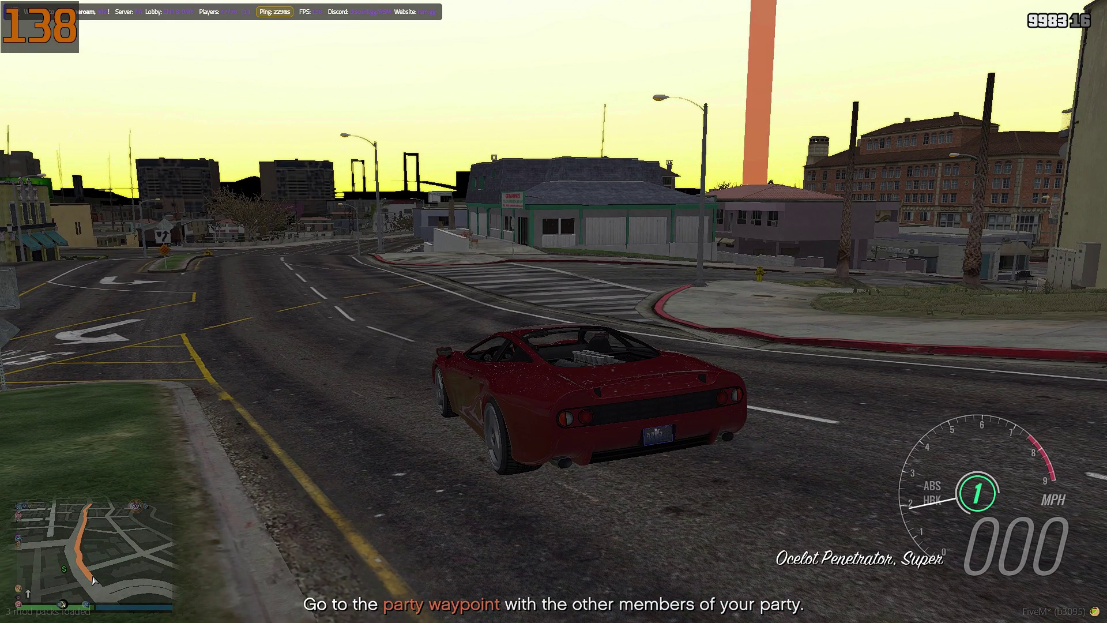
pyautogui.press('w')
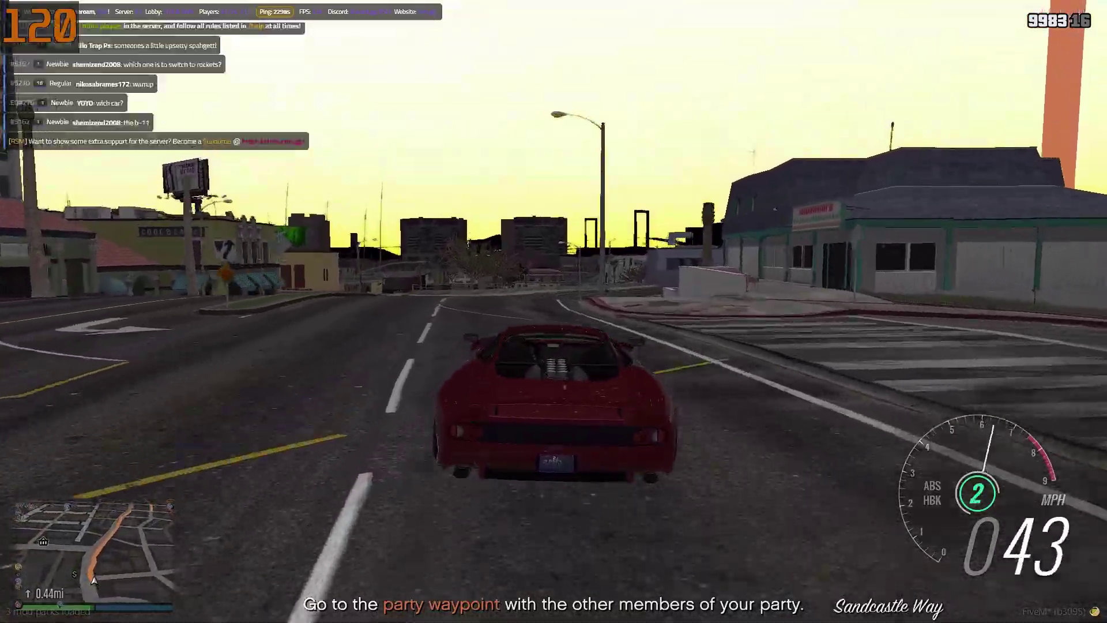
pyautogui.press('w')
pyautogui.press('w')
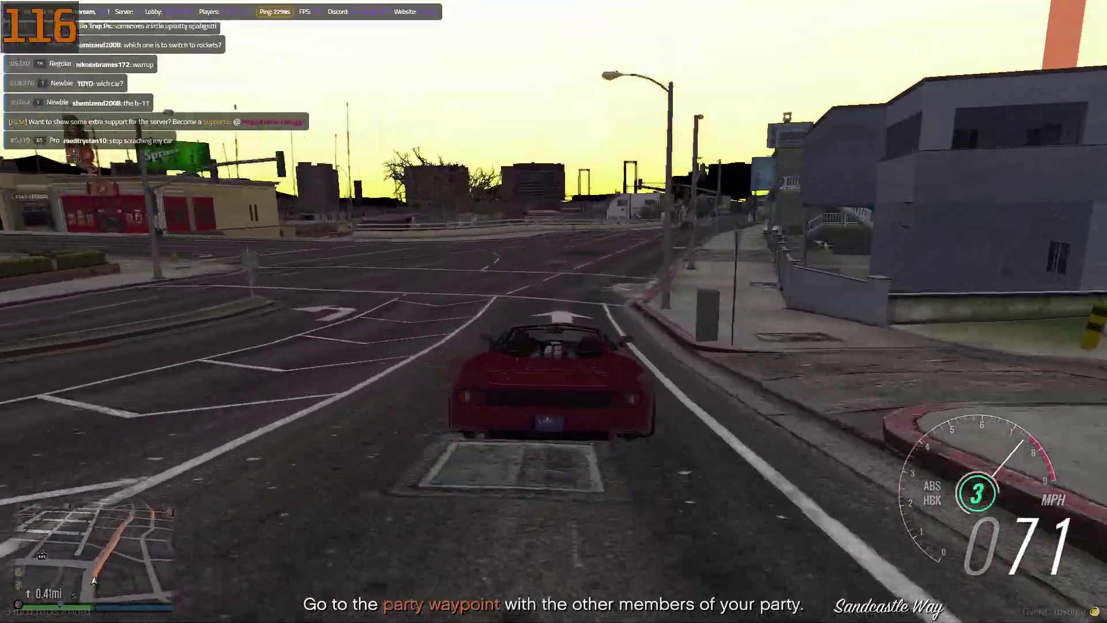
pyautogui.press('w')
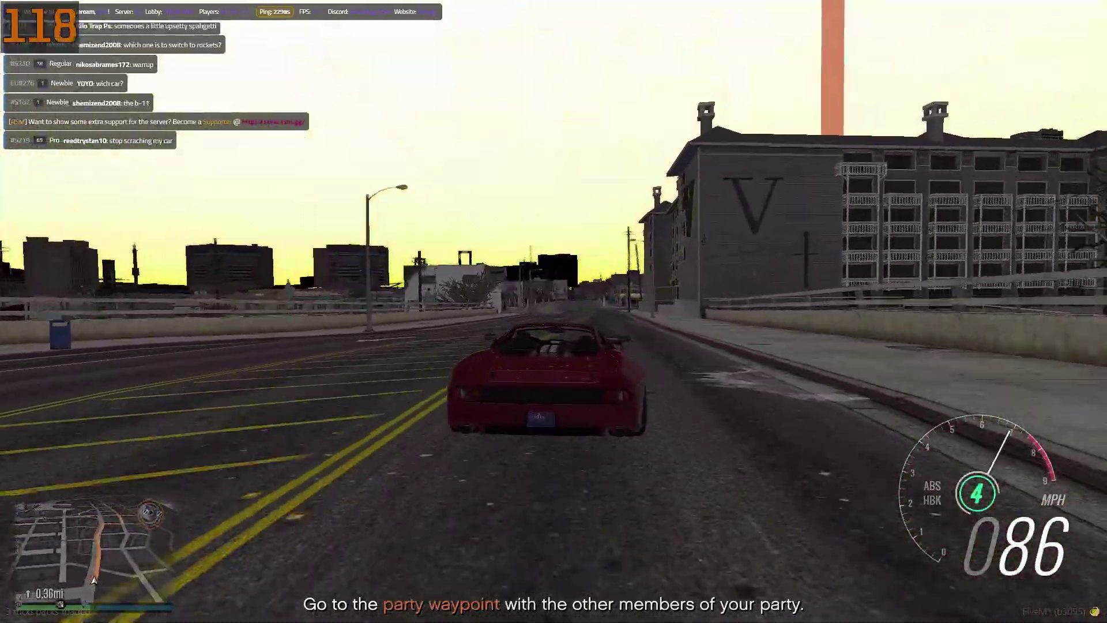
pyautogui.press('w')
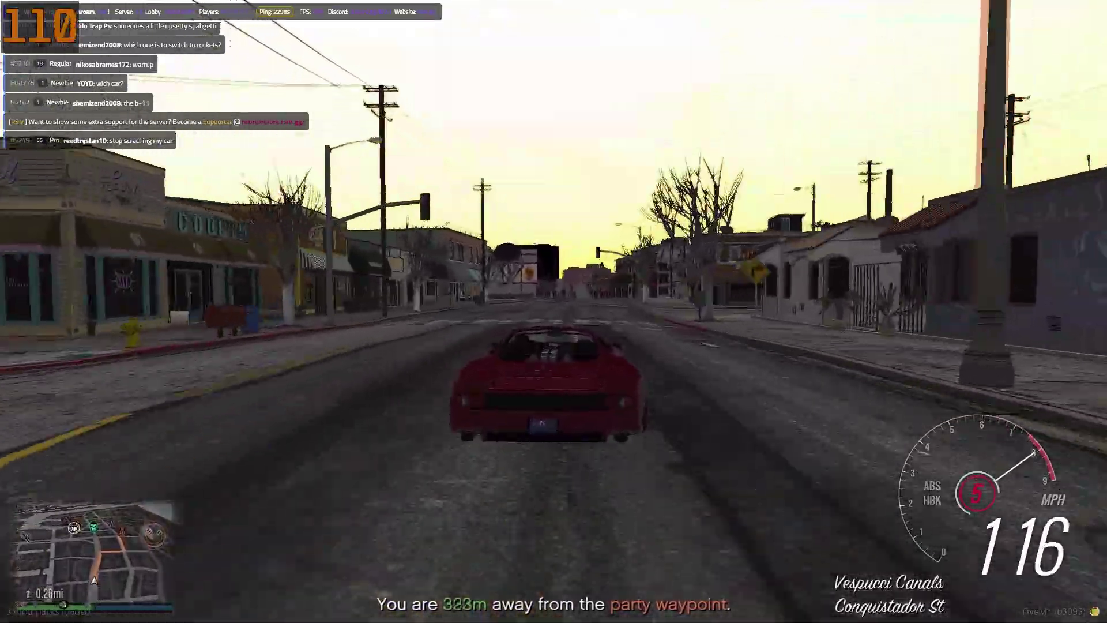
pyautogui.press('s')
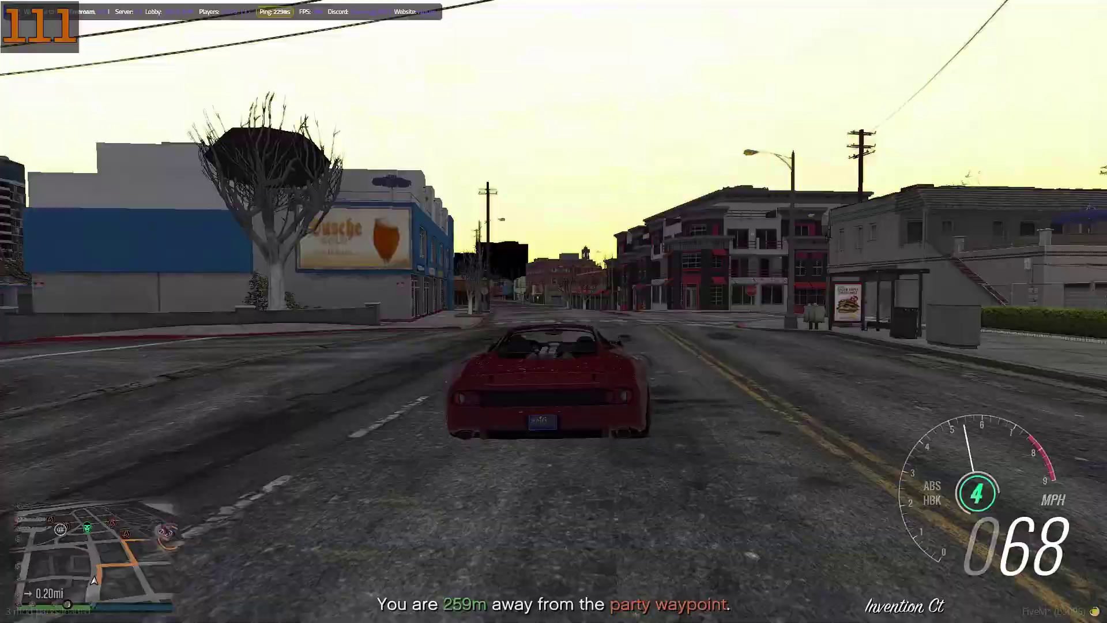
pyautogui.press('d')
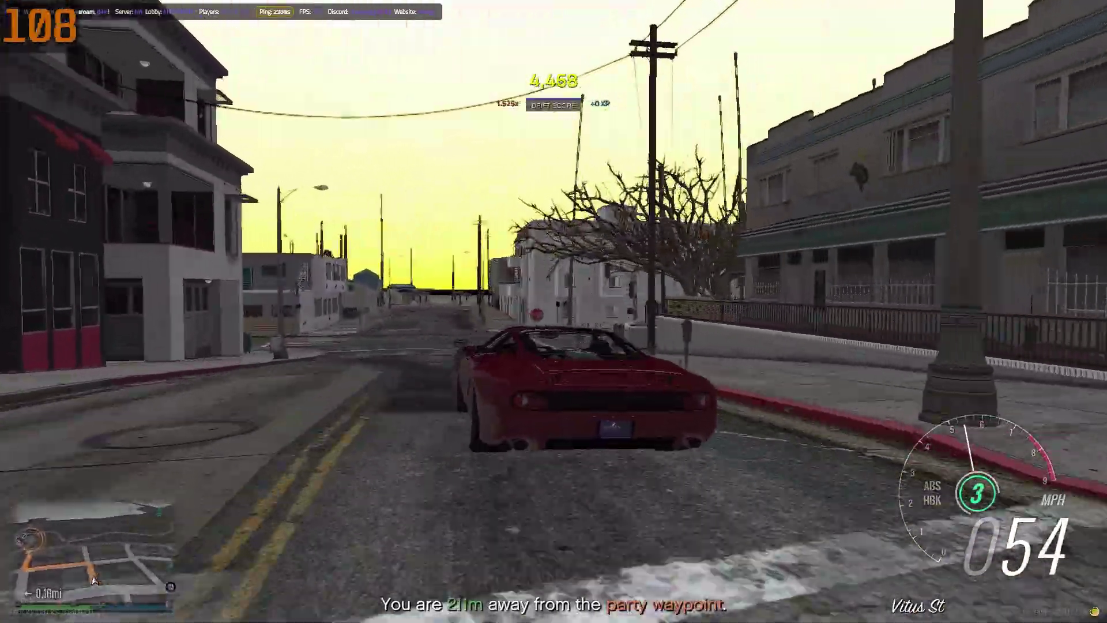
pyautogui.press('a')
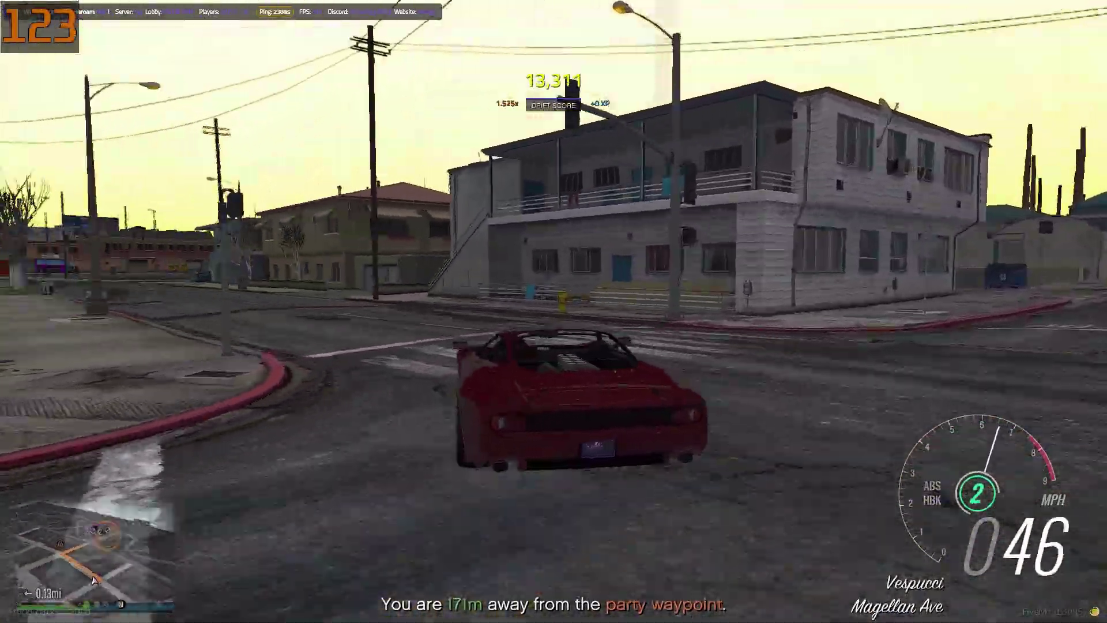
pyautogui.press('w')
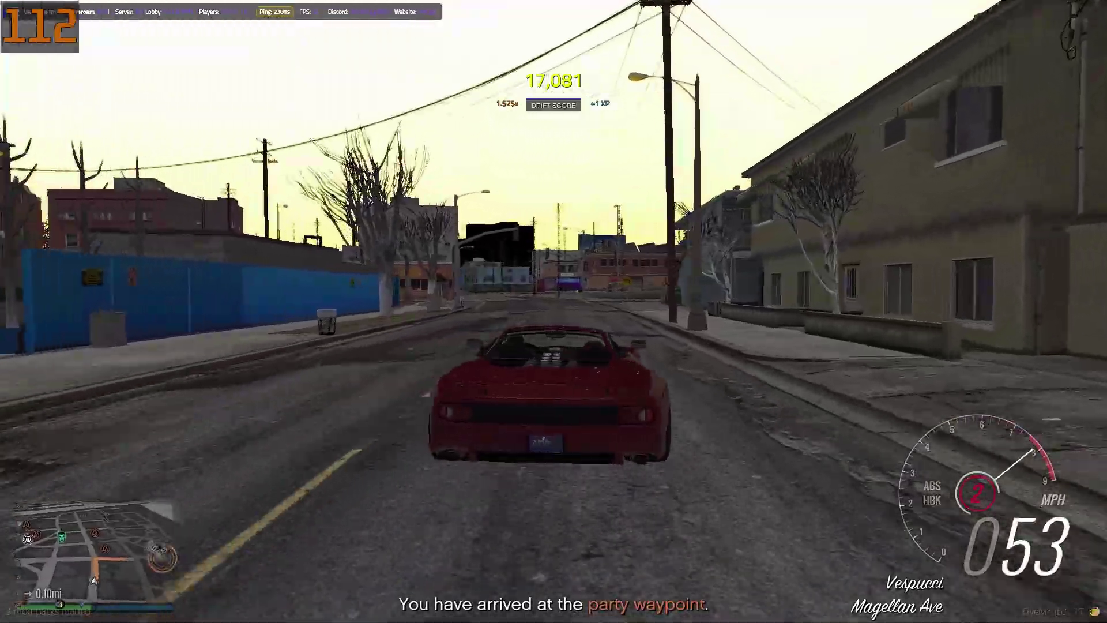
pyautogui.press('a')
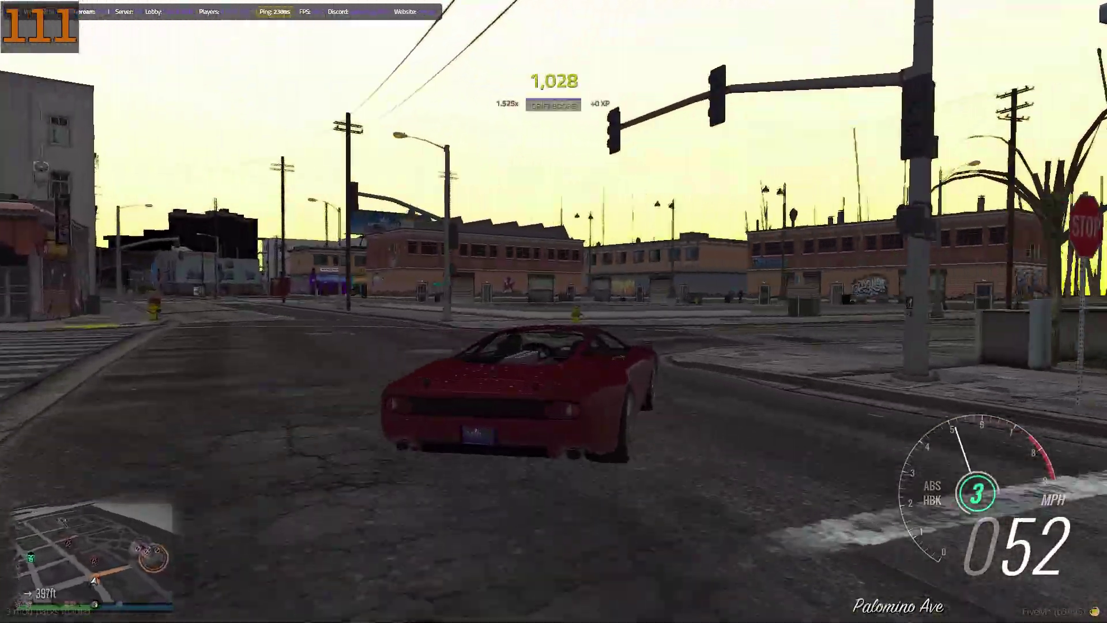
pyautogui.press('d')
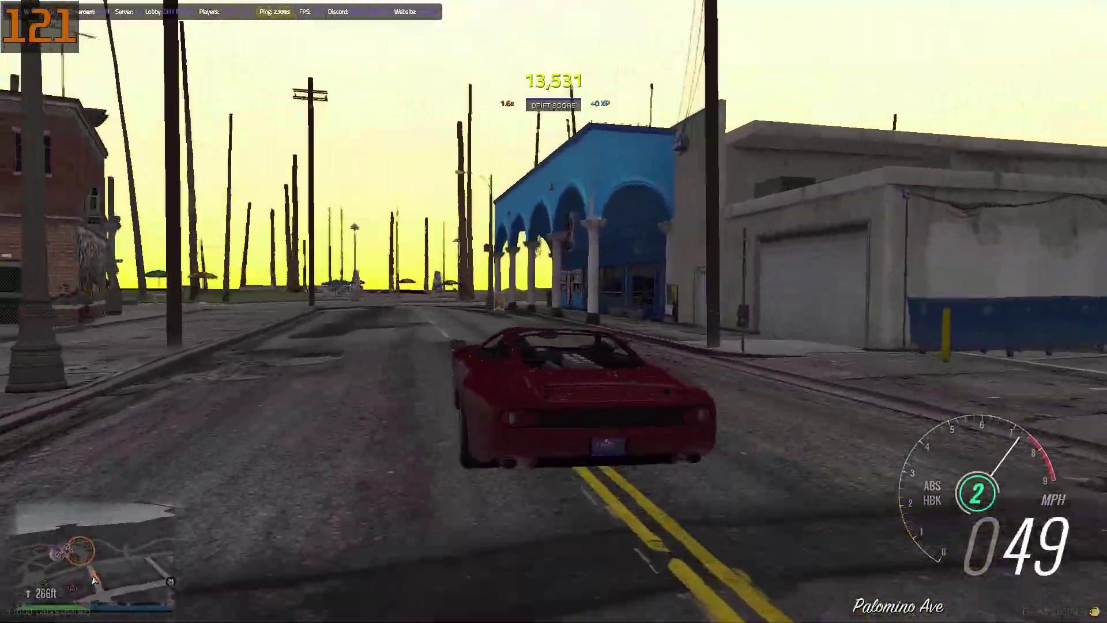
pyautogui.press('a')
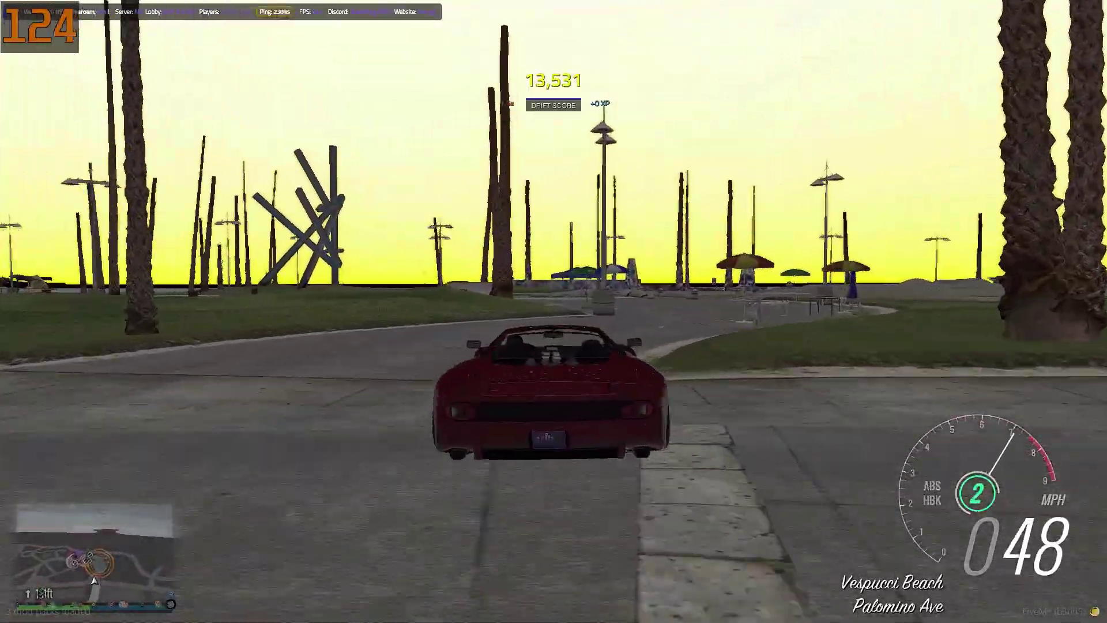
pyautogui.press('a')
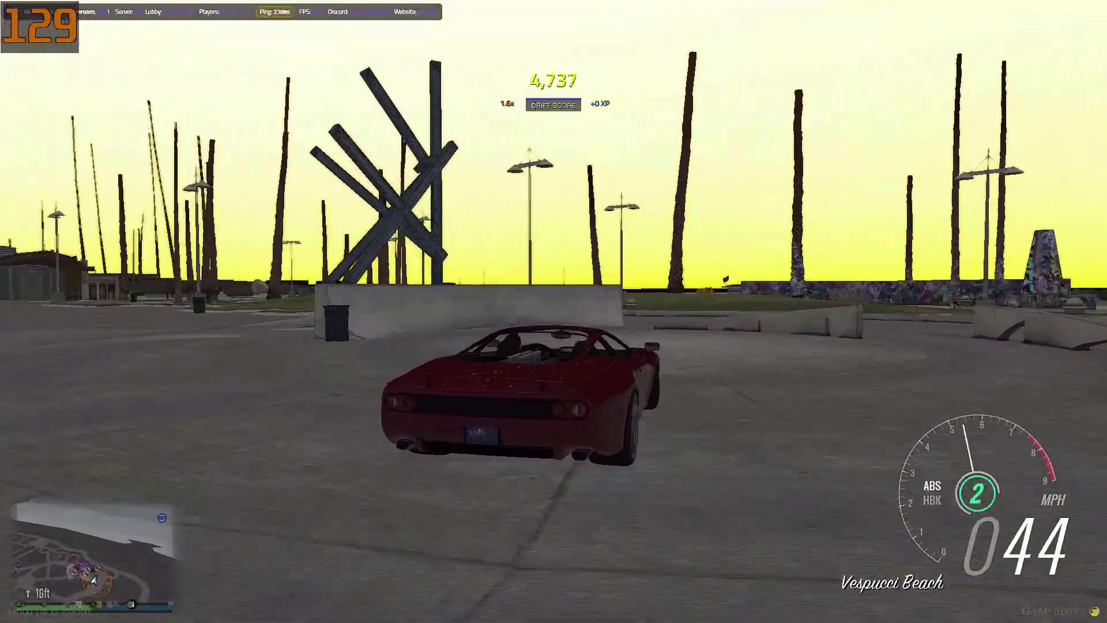
pyautogui.press('s')
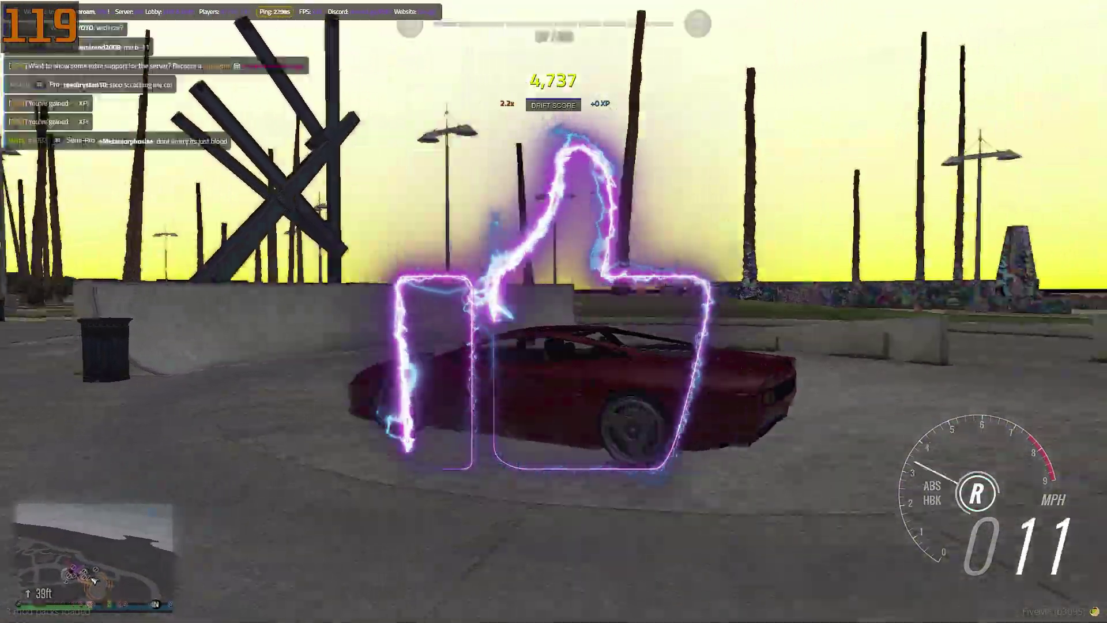
pyautogui.press('w')
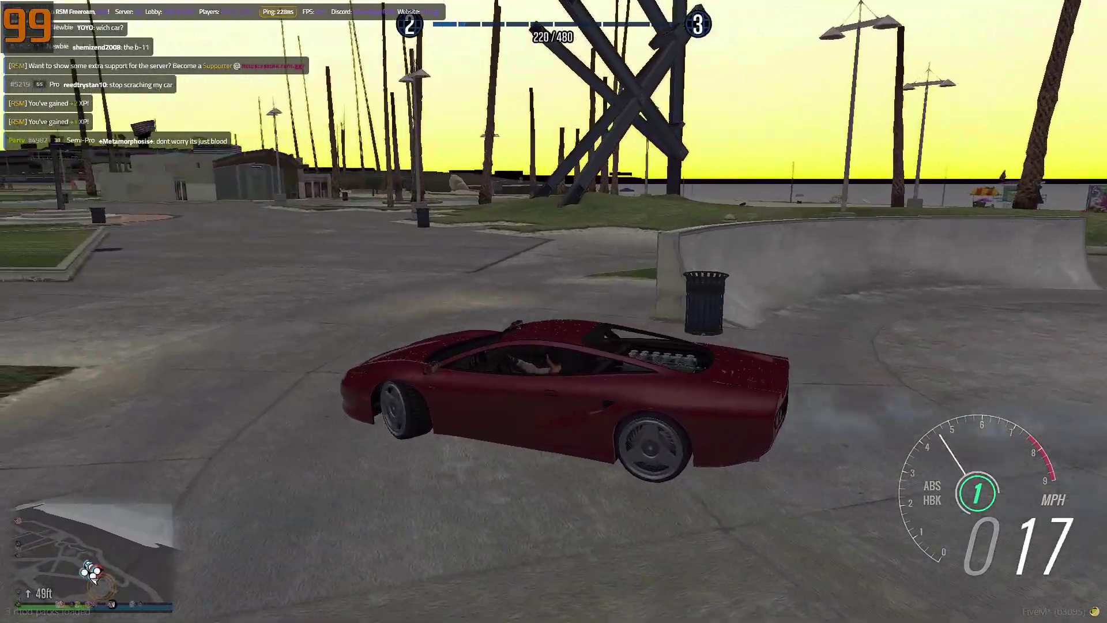
pyautogui.press('s')
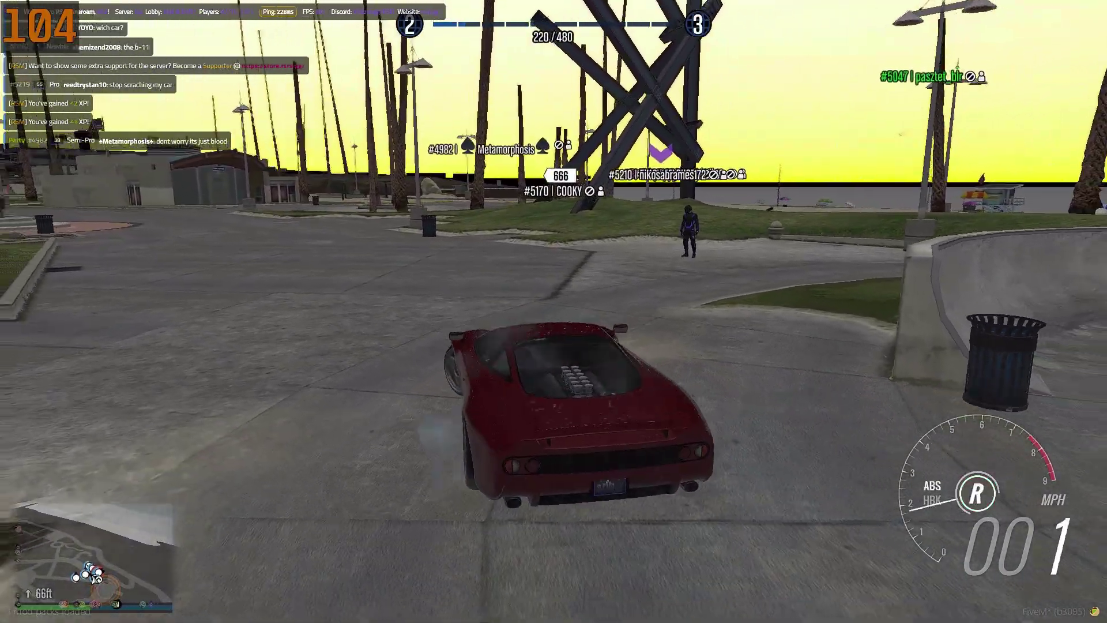
pyautogui.press('w')
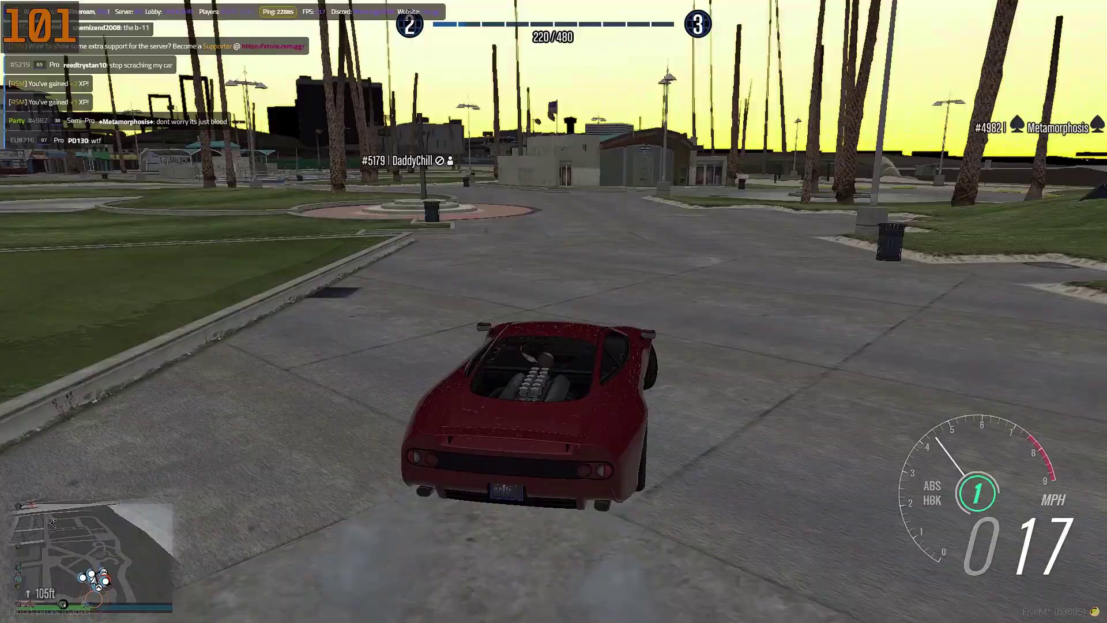